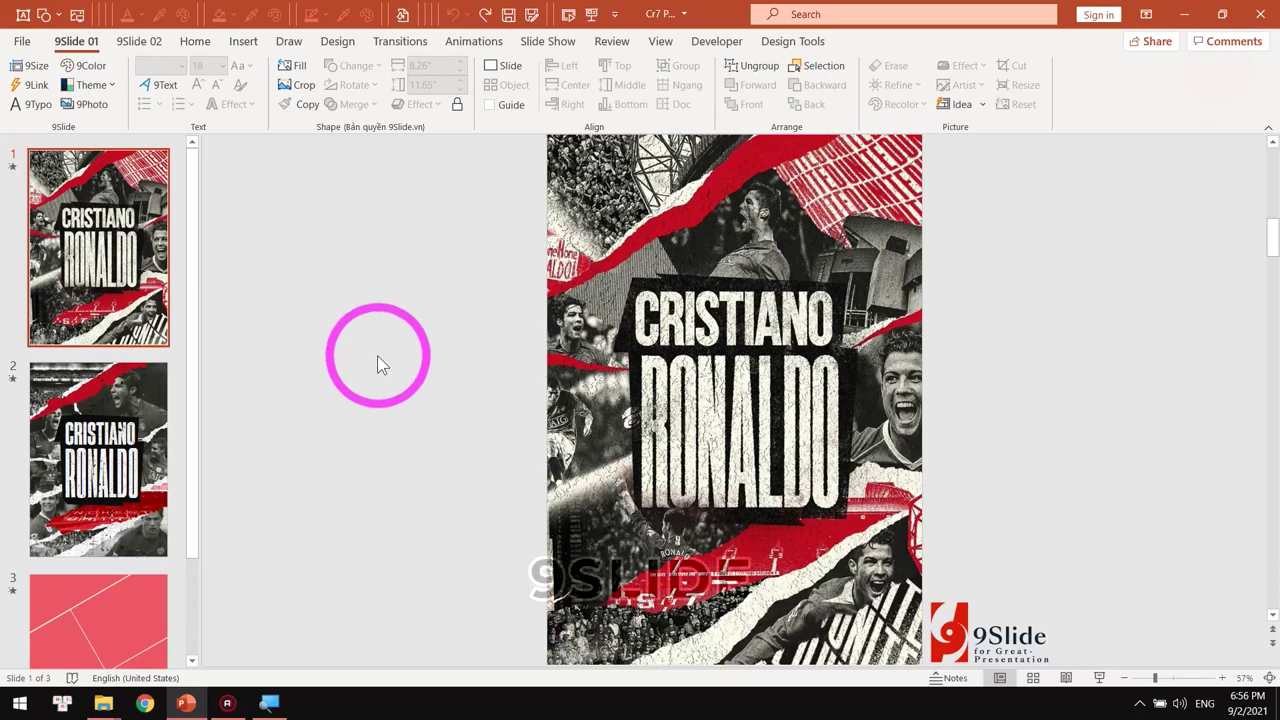
# - On slide 2, drag the top, AIG and bottom-right photos off the slide to the right
pyautogui.click(143, 460)
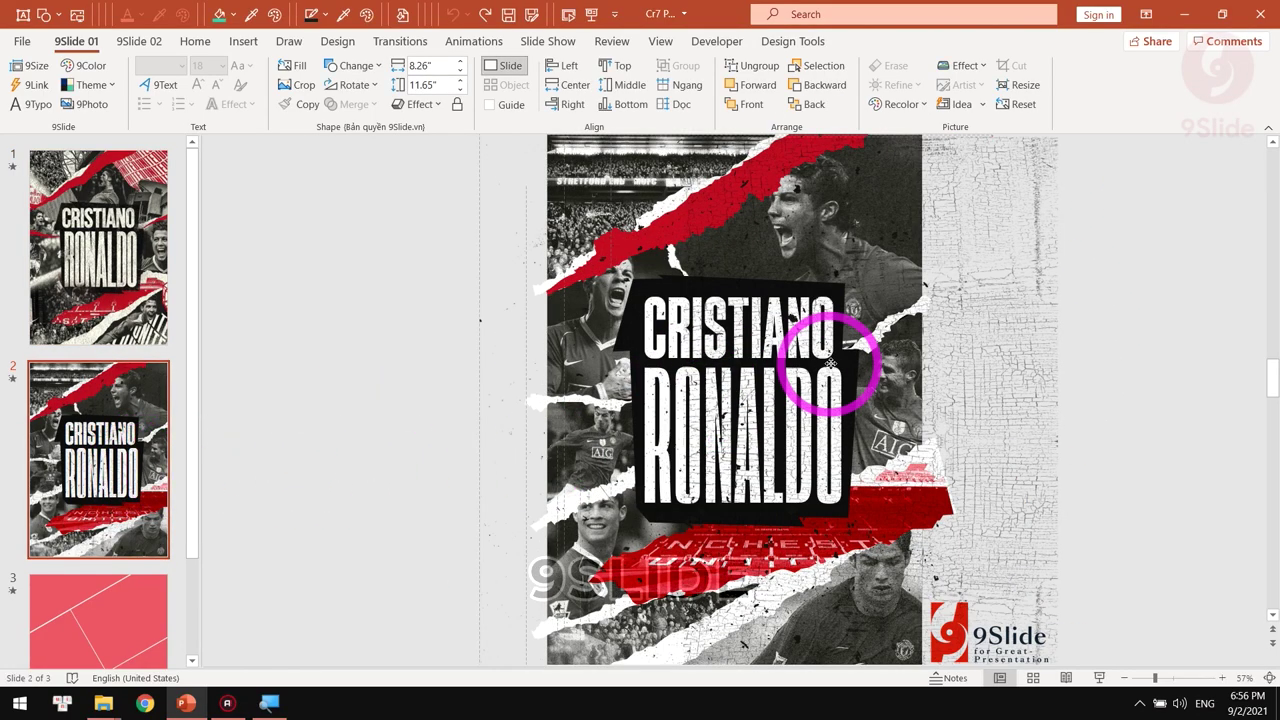
pyautogui.click(700, 316)
pyautogui.moveTo(723, 187); pyautogui.dragTo(943, 179)
pyautogui.moveTo(771, 420); pyautogui.dragTo(921, 365)
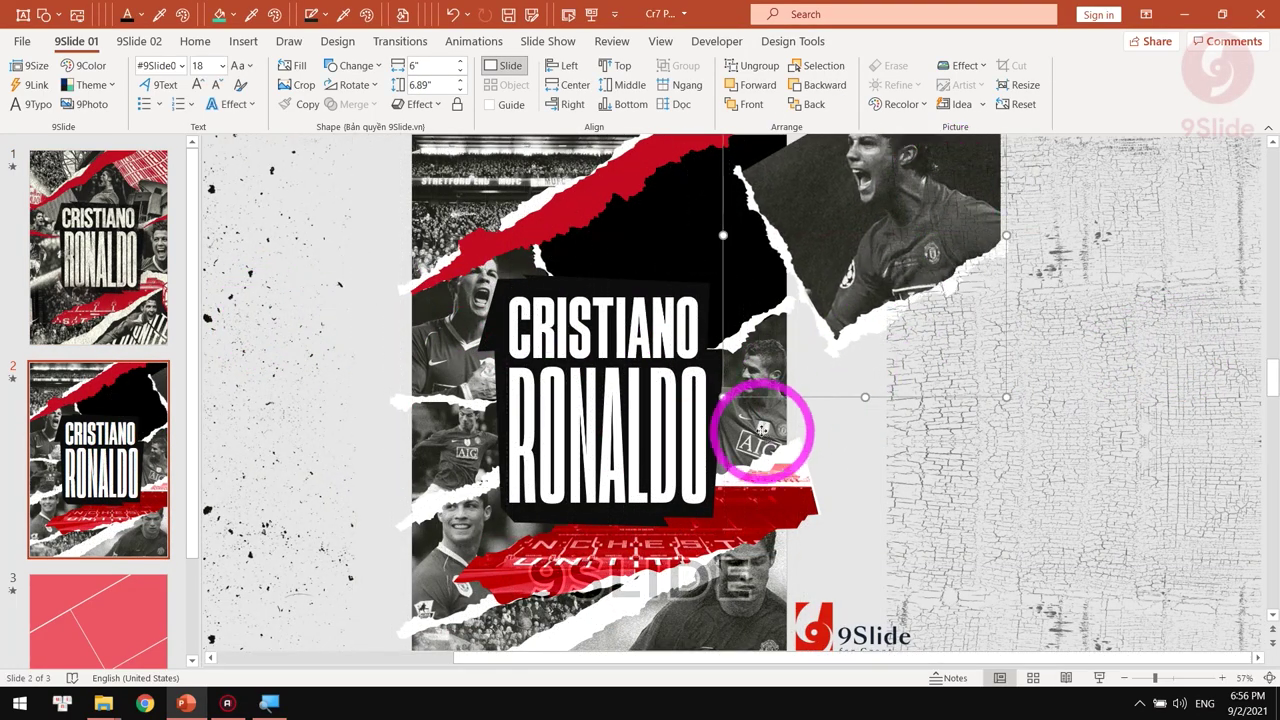
pyautogui.moveTo(737, 600); pyautogui.dragTo(842, 622)
# - Pull the bottom-left, crowd, AIG and screaming Ronaldo photos out to the left, then reach blank slide 3
pyautogui.click(440, 545)
pyautogui.moveTo(440, 545); pyautogui.dragTo(247, 595)
pyautogui.moveTo(465, 272); pyautogui.dragTo(293, 285)
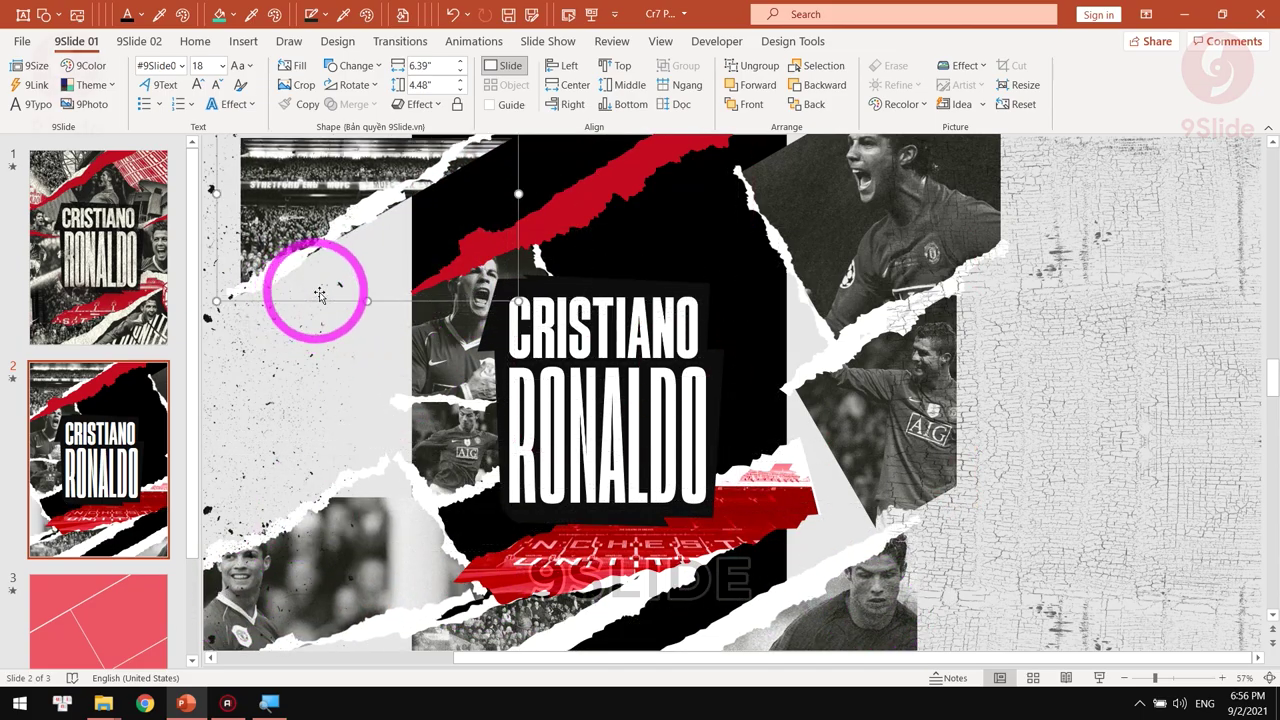
pyautogui.moveTo(468, 362); pyautogui.dragTo(290, 368)
pyautogui.moveTo(490, 288); pyautogui.dragTo(320, 288)
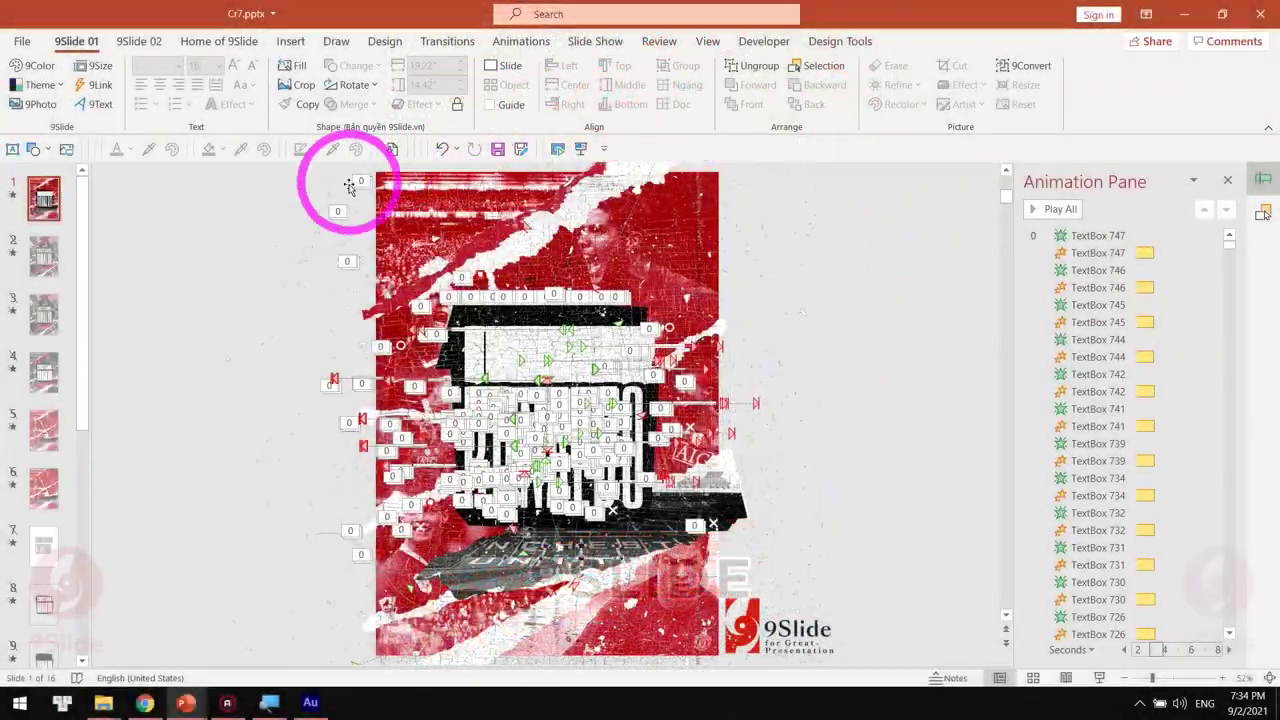
pyautogui.moveTo(1235, 262); pyautogui.dragTo(1245, 583)
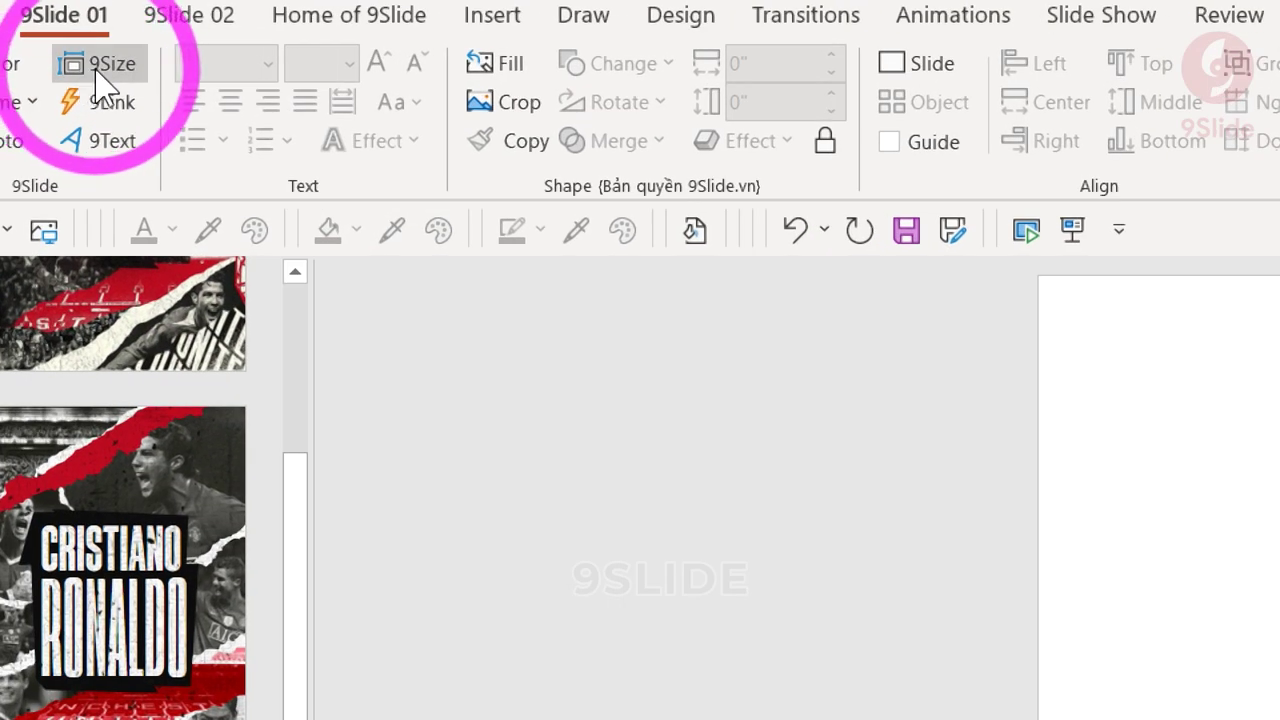
# - Set the slide to A4 portrait (8.264 × 11.694 in) via 9Size and confirm it in Custom Slide Size
pyautogui.click(100, 72)
pyautogui.click(264, 540)
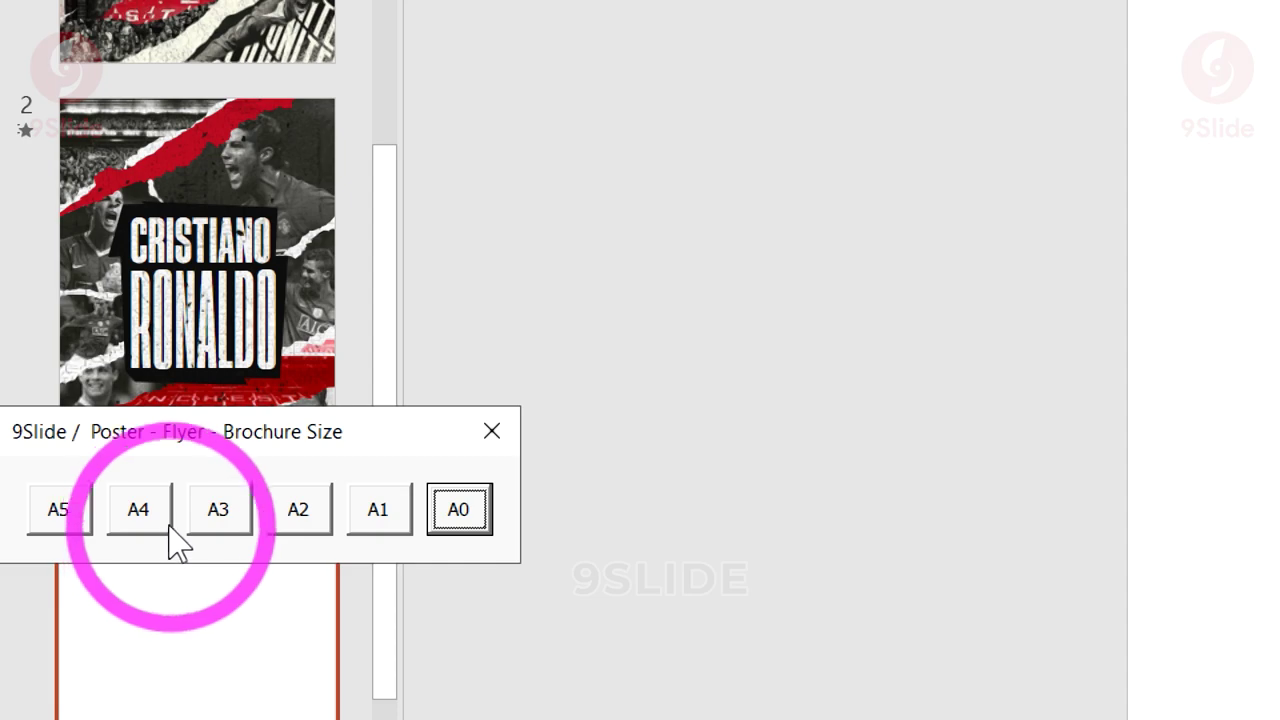
pyautogui.click(143, 519)
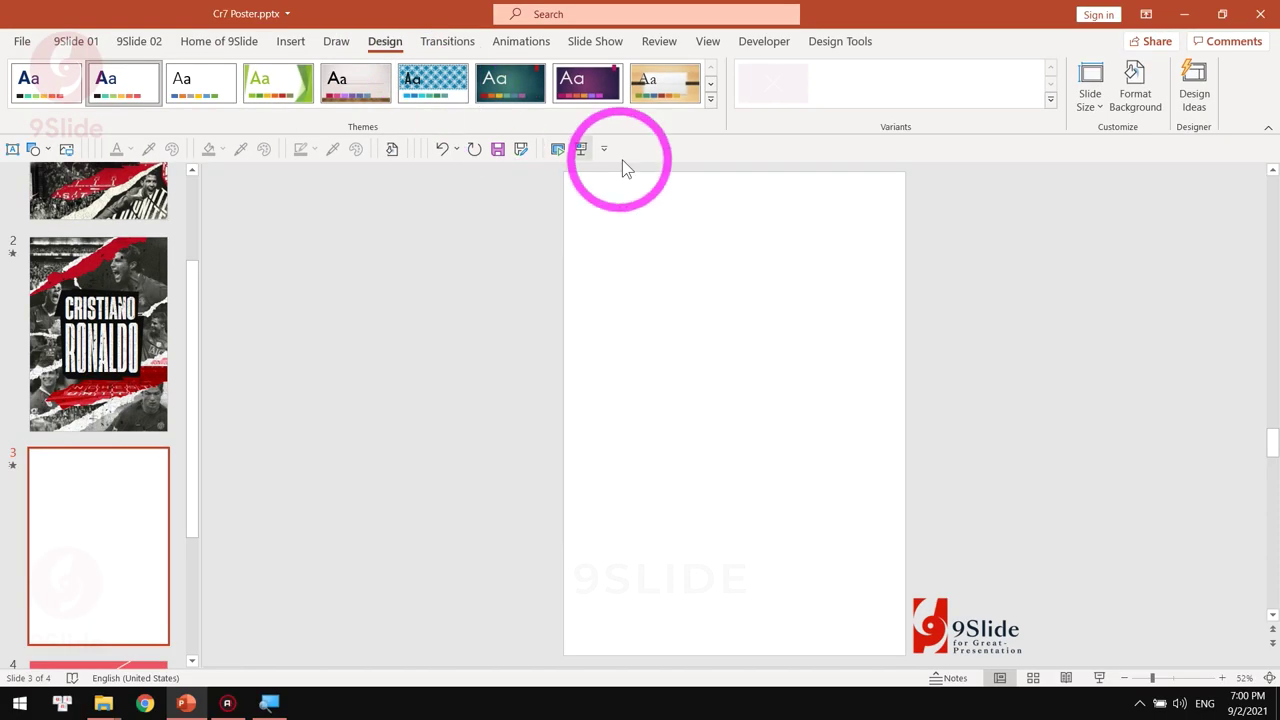
pyautogui.click(1090, 100)
pyautogui.click(1135, 207)
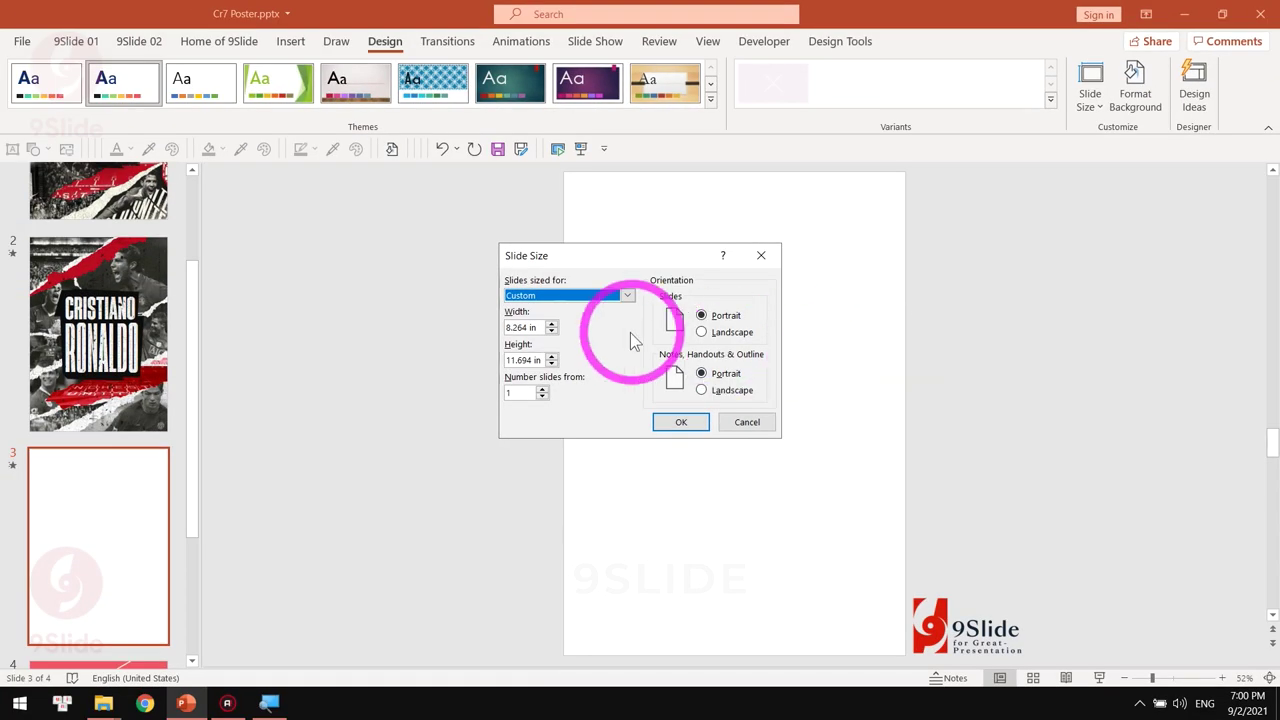
pyautogui.click(527, 296)
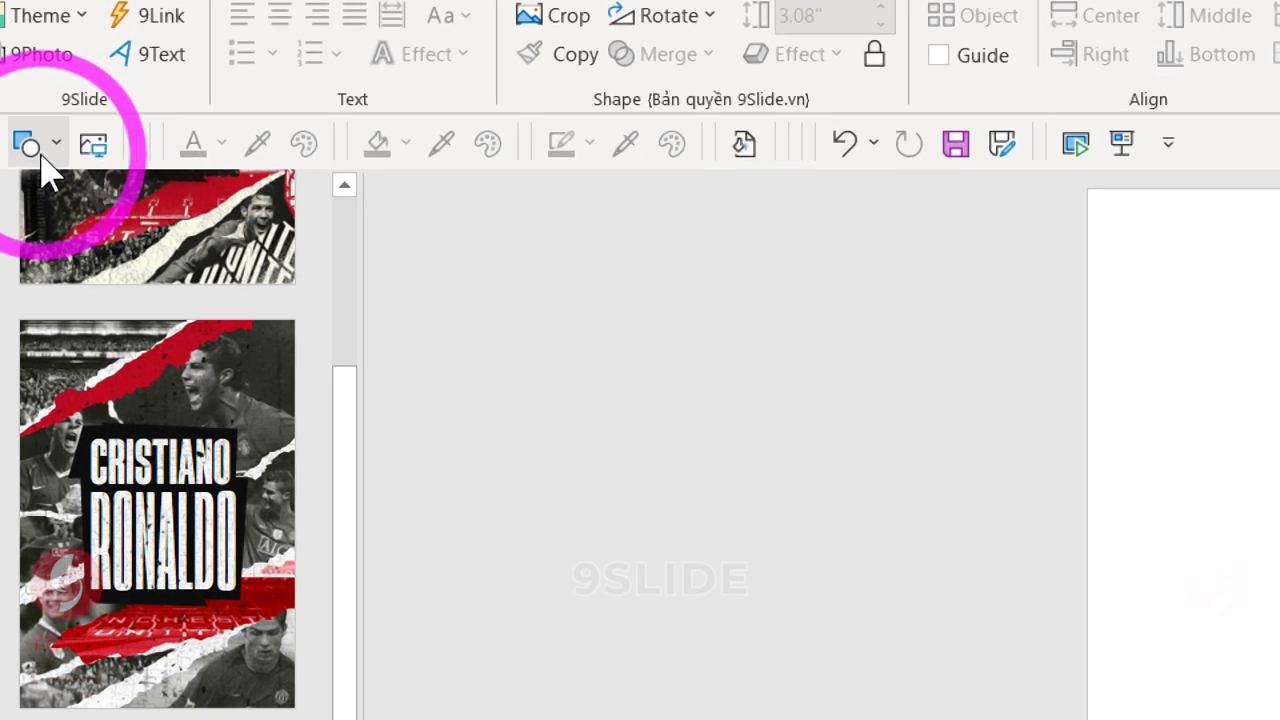
# - Place a vertically flipped red right triangle top-left and a 180°-rotated copy at the bottom-right
pyautogui.click(38, 152)
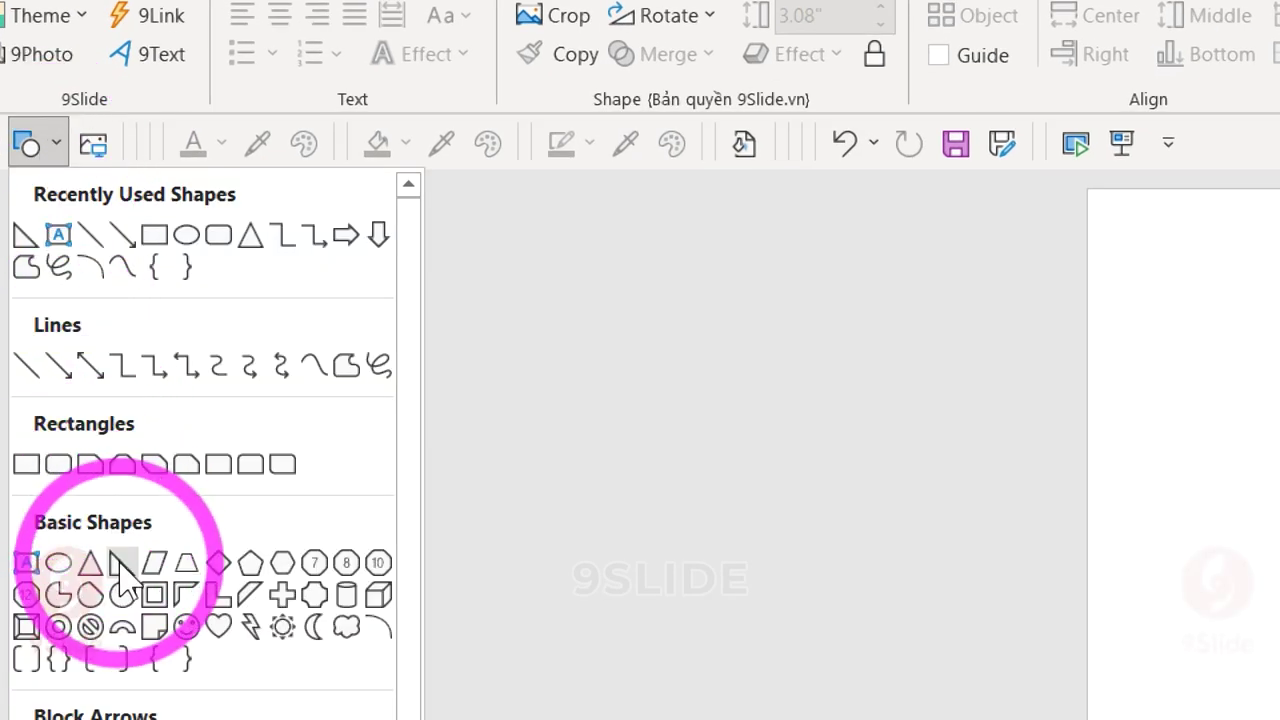
pyautogui.click(85, 367)
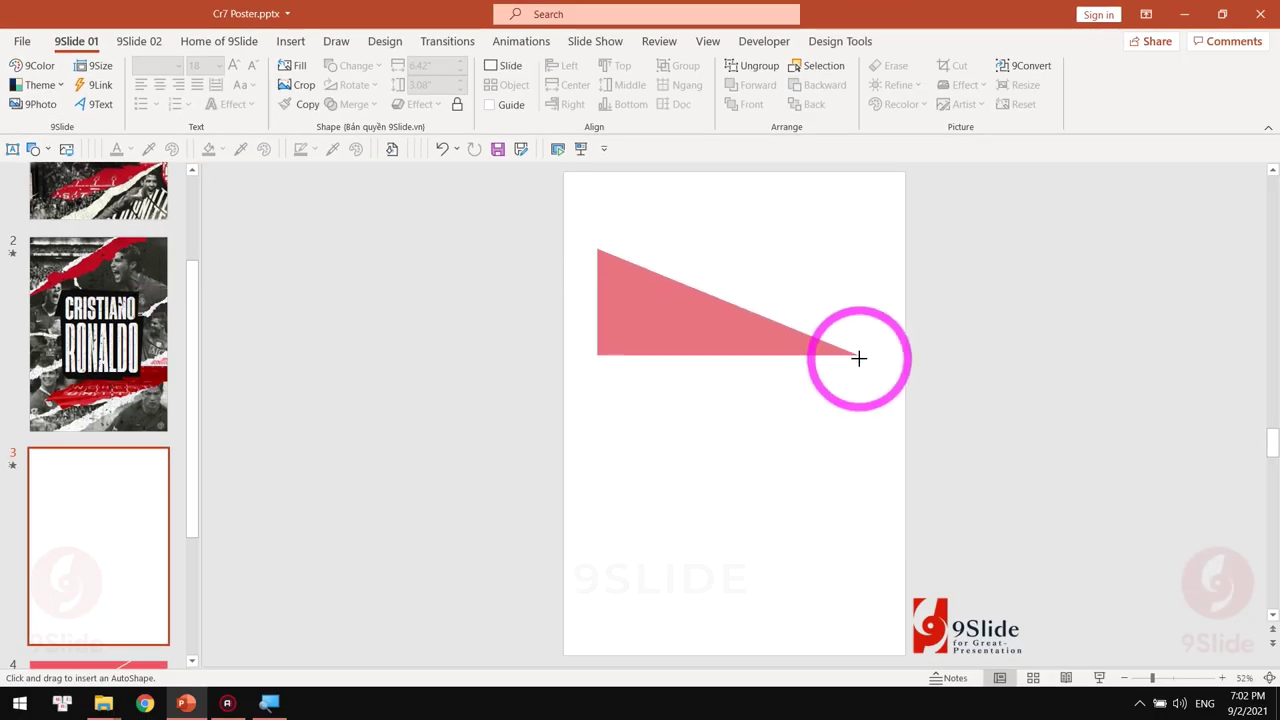
pyautogui.moveTo(859, 358); pyautogui.dragTo(859, 357)
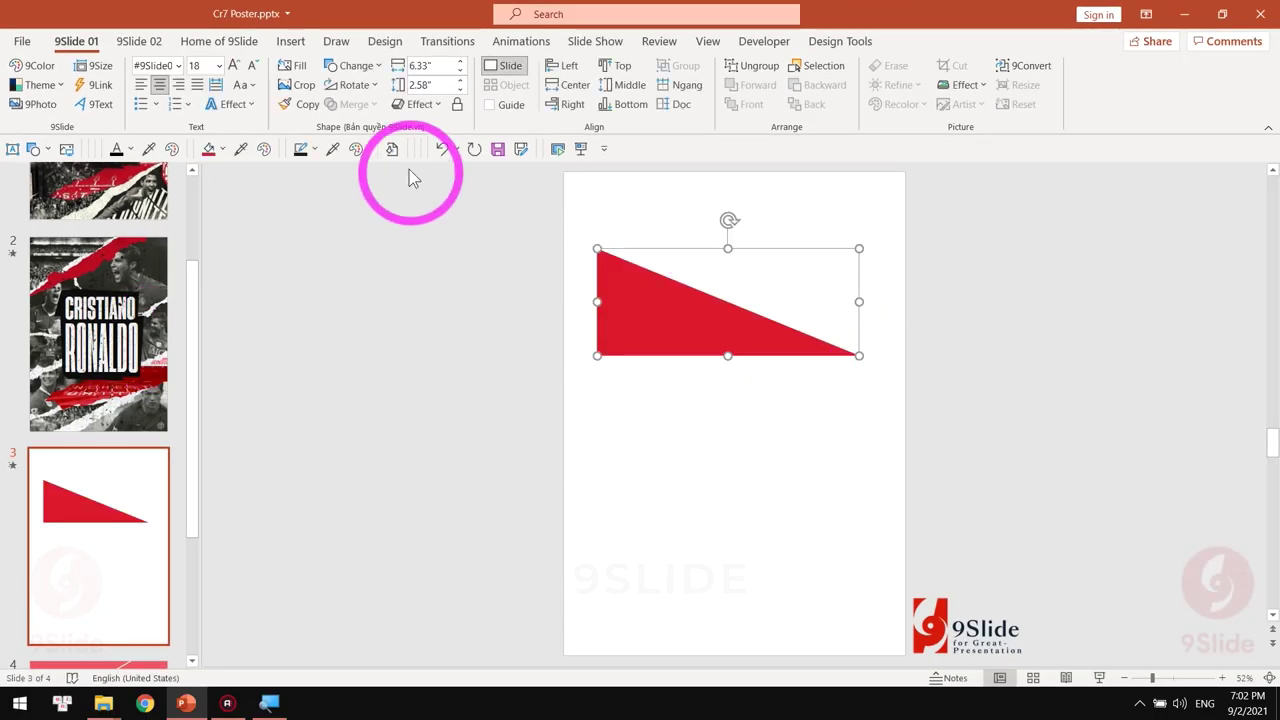
pyautogui.click(354, 85)
pyautogui.click(400, 213)
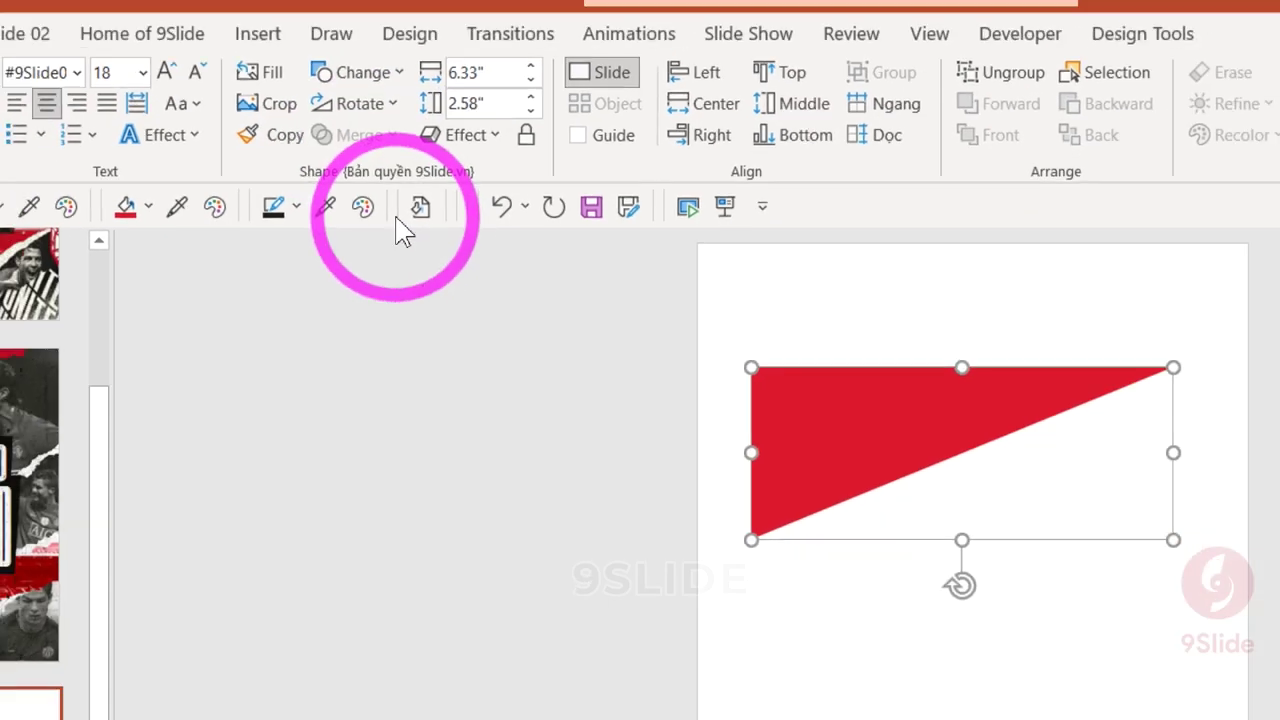
pyautogui.moveTo(714, 271)
pyautogui.mouseDown()
pyautogui.moveTo(694, 203)
pyautogui.moveTo(773, 463)
pyautogui.mouseUp()
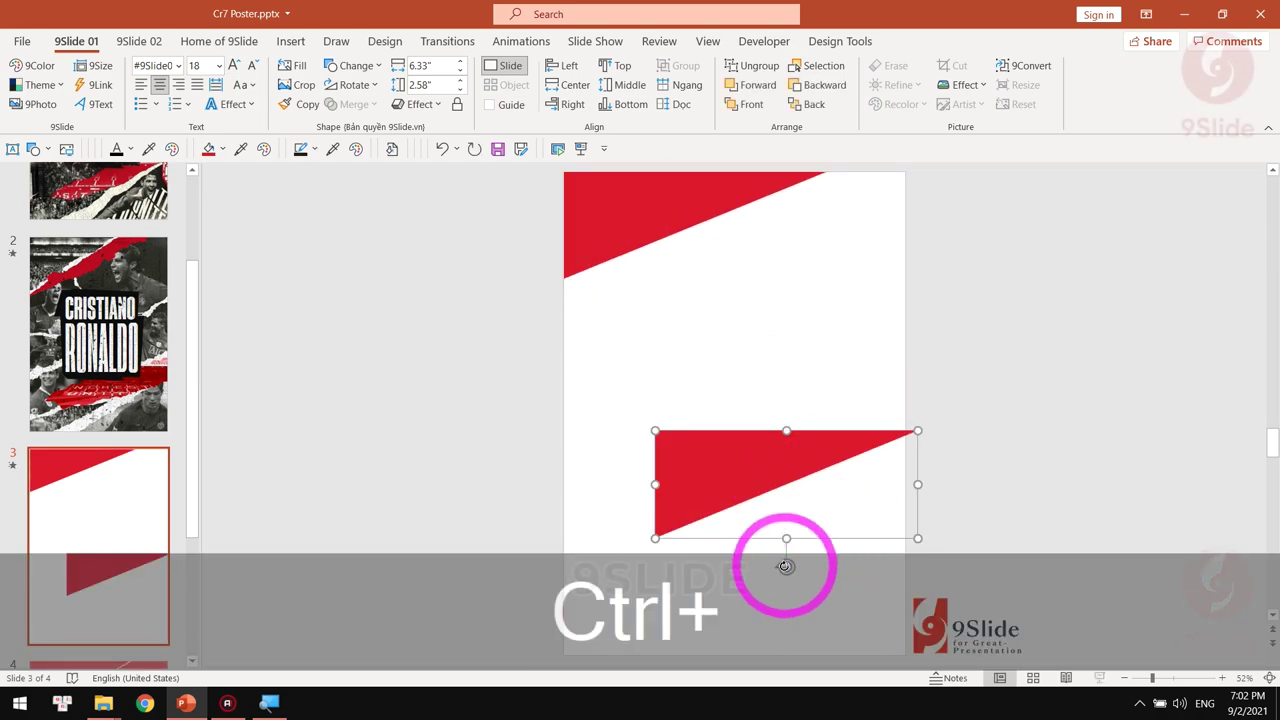
pyautogui.keyDown('shift'); pyautogui.moveTo(786, 566); pyautogui.dragTo(786, 400); pyautogui.keyUp('shift')
pyautogui.moveTo(826, 446); pyautogui.dragTo(864, 608)
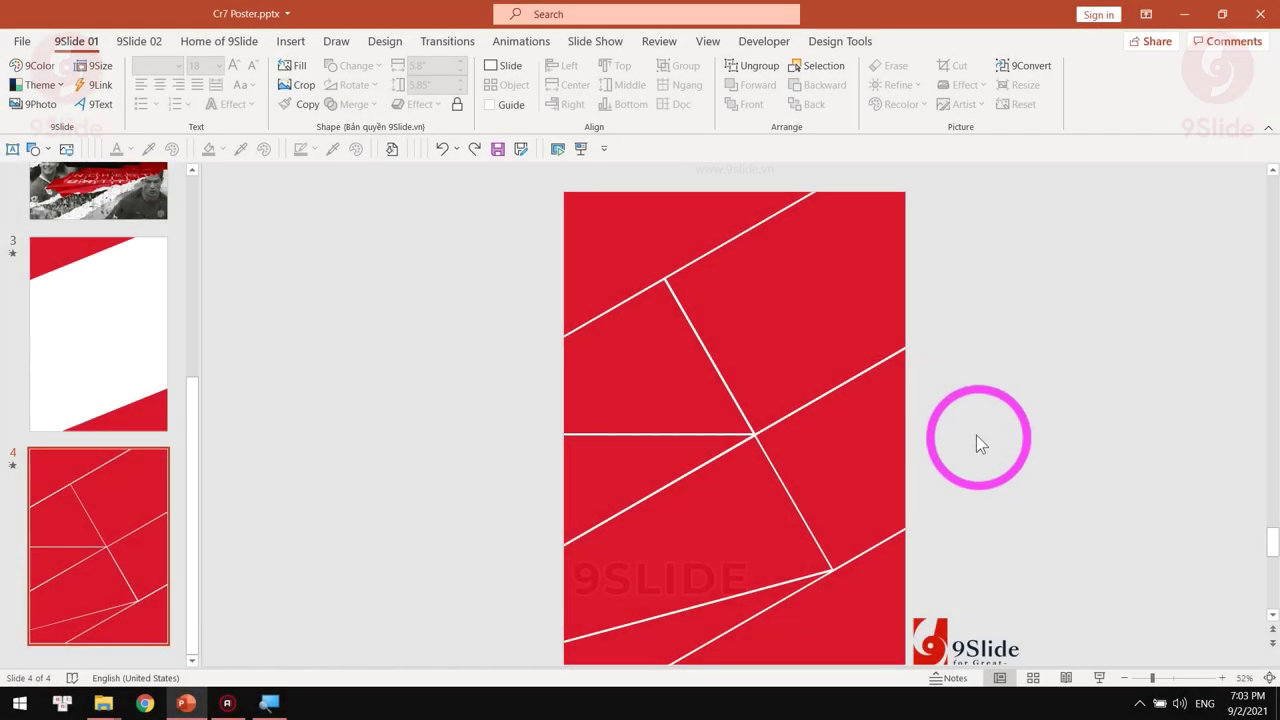
# - Pull slide 4's red reference pieces off the slide to both sides to show how they're built
pyautogui.moveTo(868, 320); pyautogui.dragTo(1130, 320)
pyautogui.moveTo(905, 519); pyautogui.dragTo(1075, 519)
pyautogui.moveTo(800, 566); pyautogui.dragTo(500, 566)
pyautogui.moveTo(635, 480); pyautogui.dragTo(400, 420)
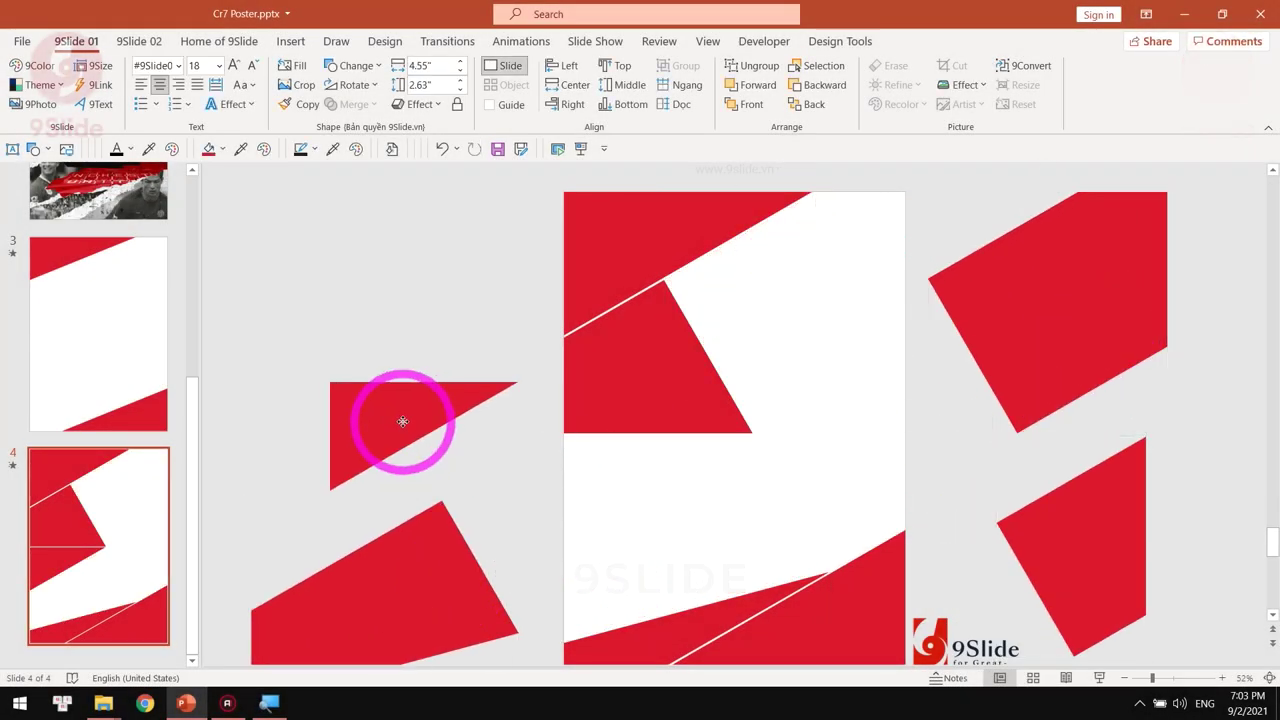
pyautogui.moveTo(642, 374); pyautogui.dragTo(420, 274)
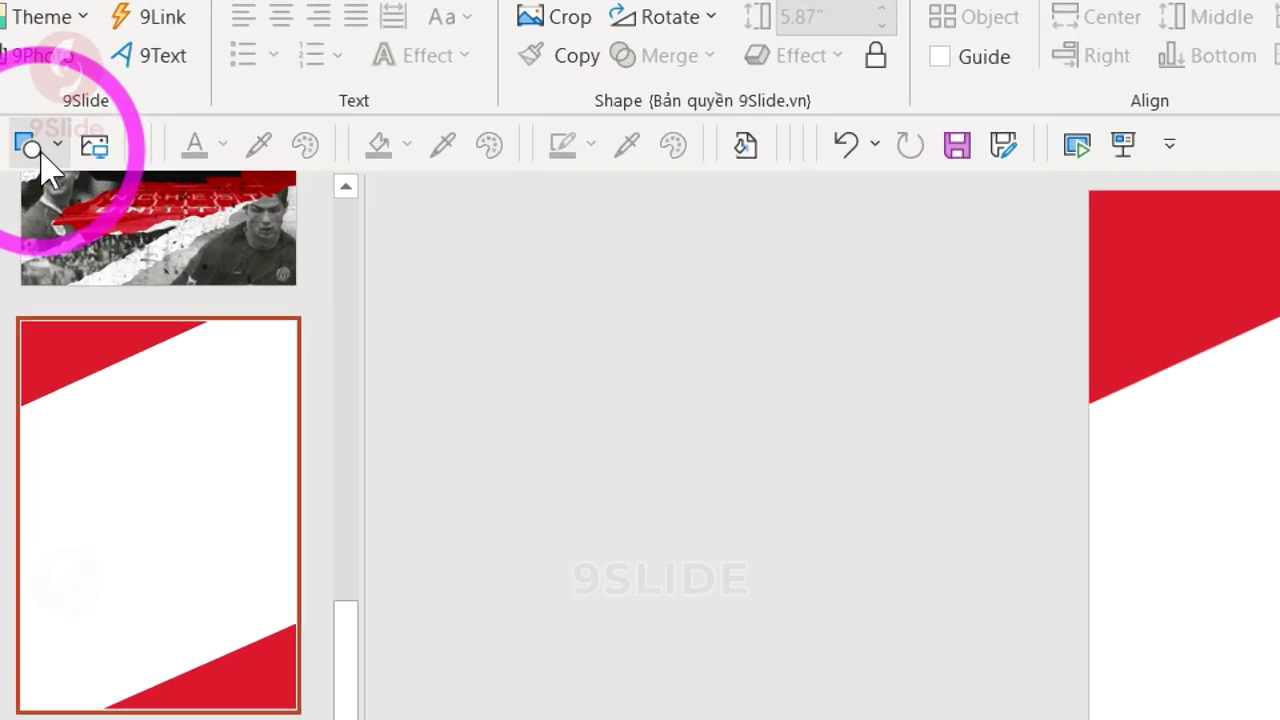
# - Draw a red freeform panel from the right side down to mid-slide and back to the top edge
pyautogui.click(22, 148)
pyautogui.click(348, 368)
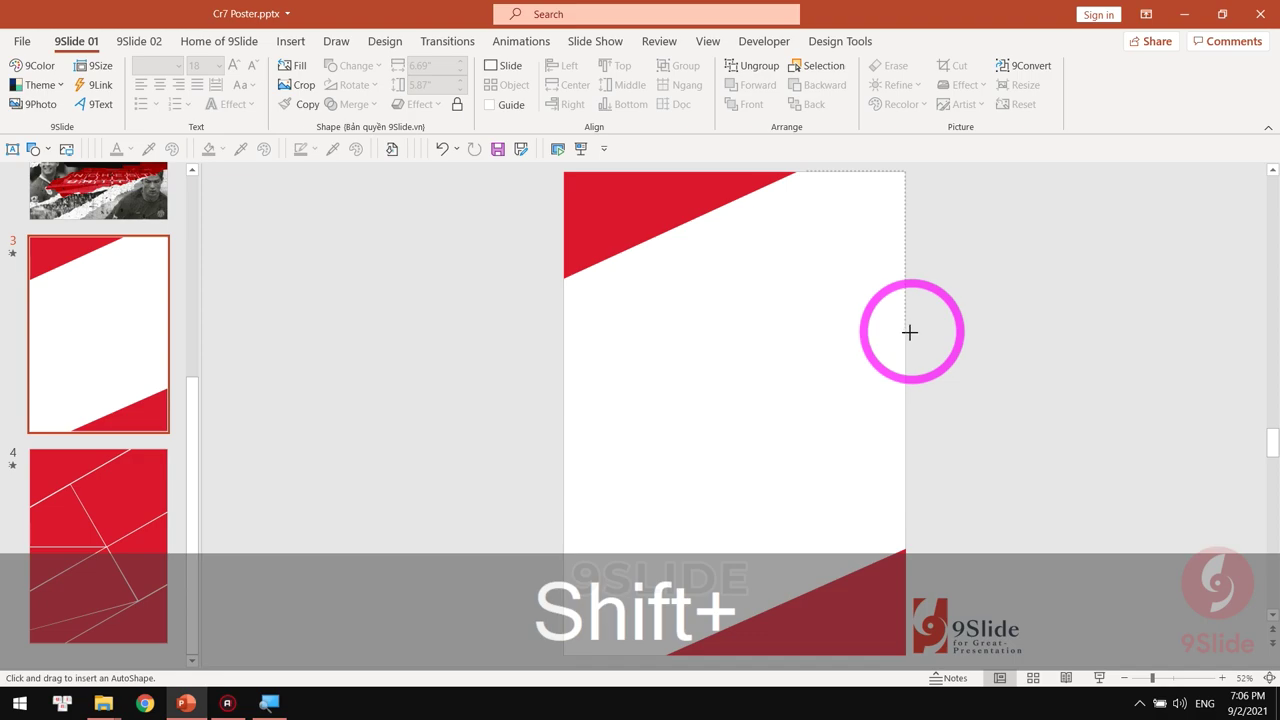
pyautogui.moveTo(853, 347); pyautogui.dragTo(735, 414)
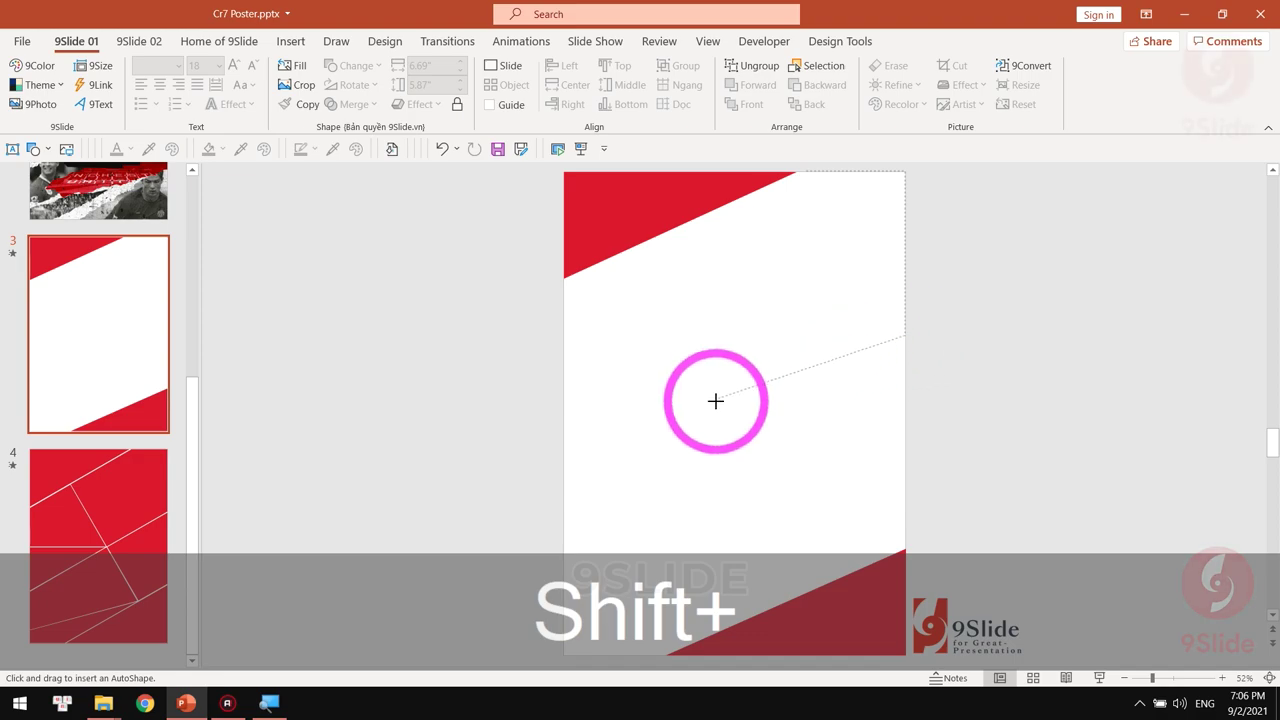
pyautogui.click(735, 414)
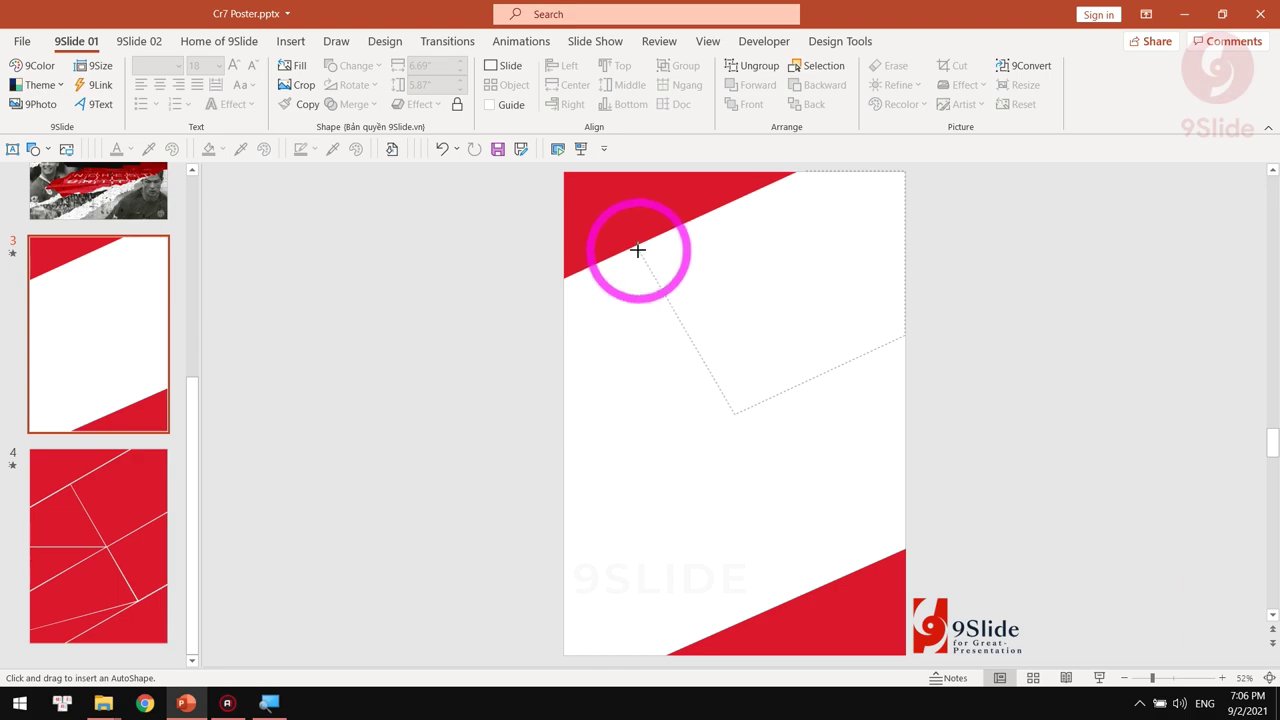
pyautogui.click(804, 172)
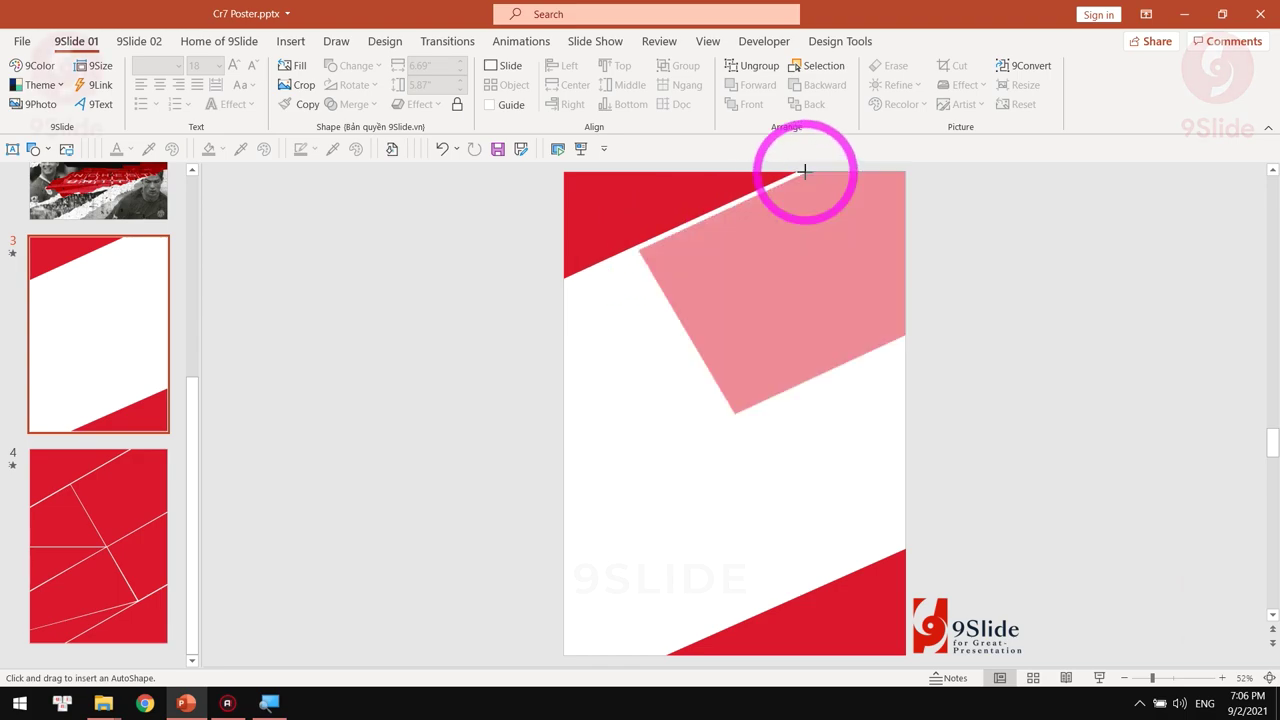
pyautogui.click(804, 172)
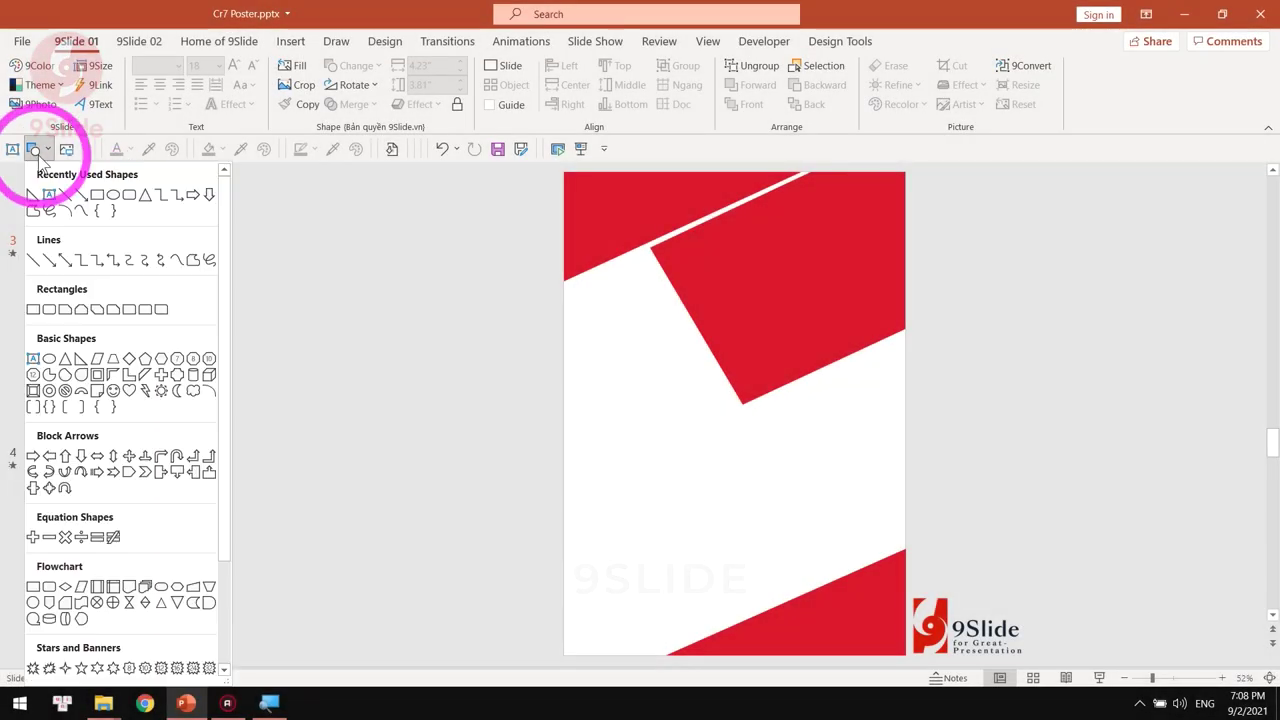
# - Draw a second red freeform panel from the left edge down below the first panel
pyautogui.click(193, 260)
pyautogui.click(564, 281)
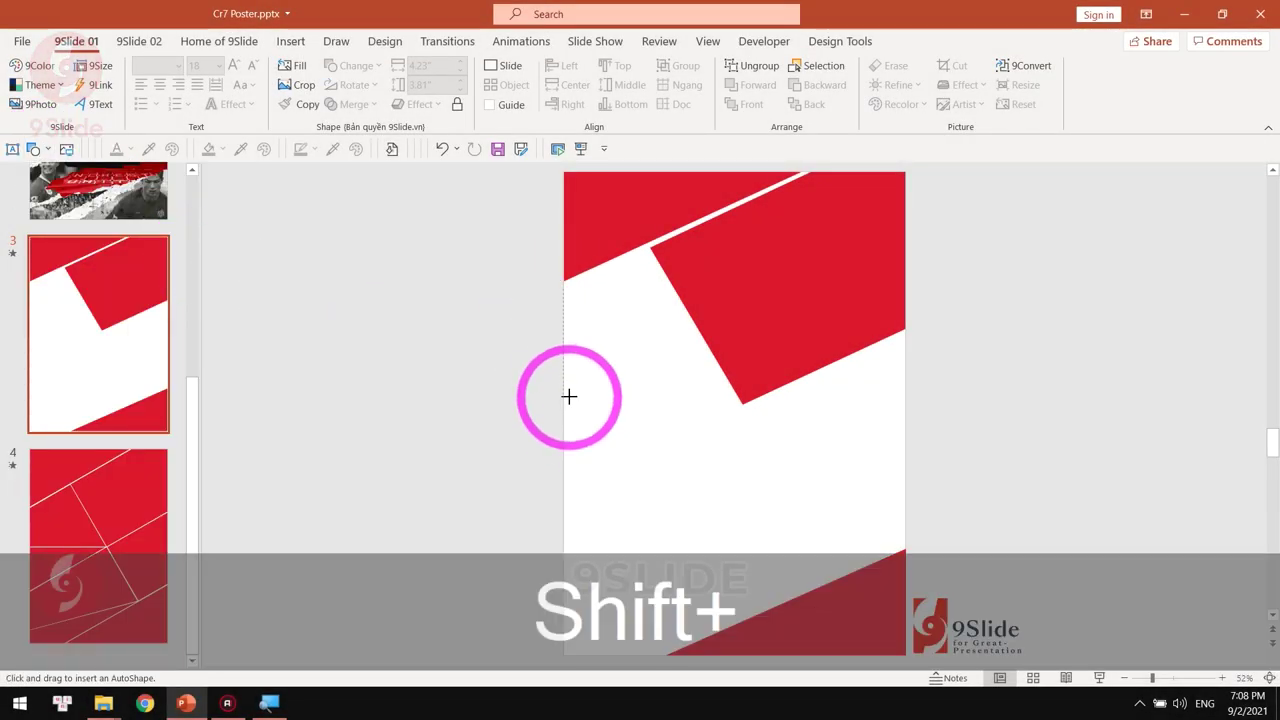
pyautogui.click(740, 404)
pyautogui.click(566, 284)
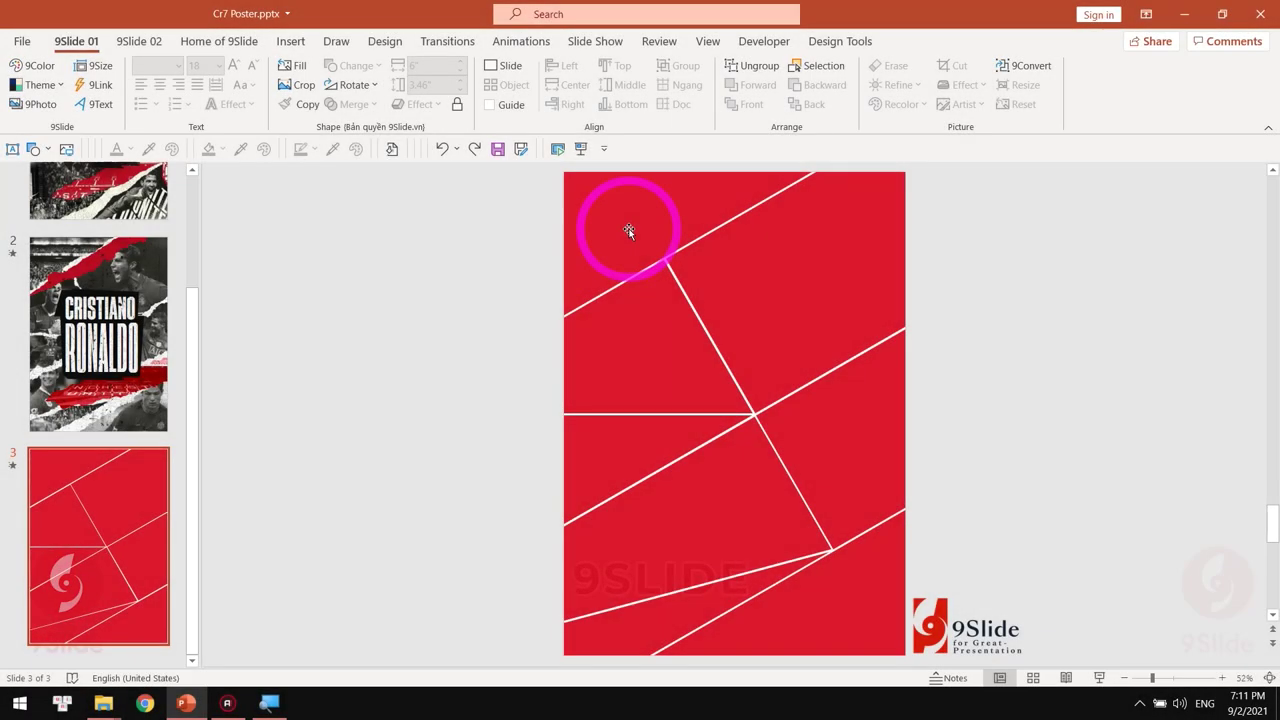
# - Fill the top red panel with the stadium crowd photo from a file and reposition it
pyautogui.rightClick(629, 229)
pyautogui.click(681, 205)
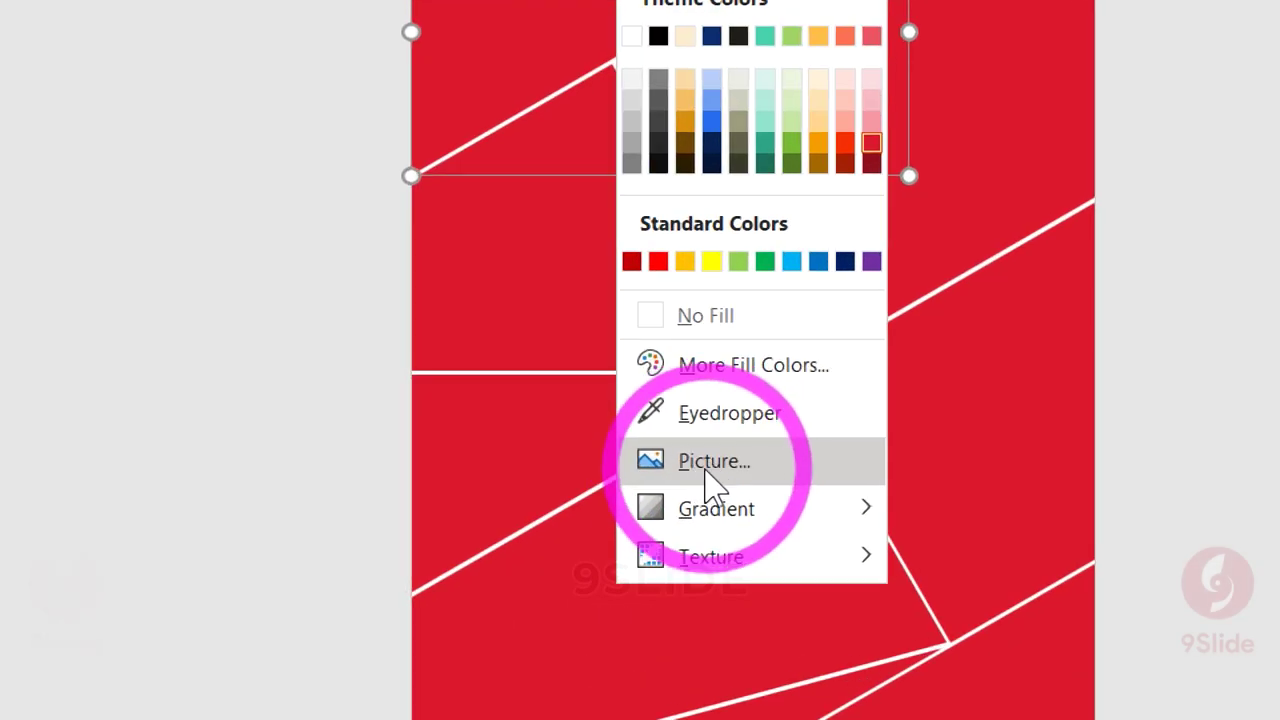
pyautogui.click(740, 663)
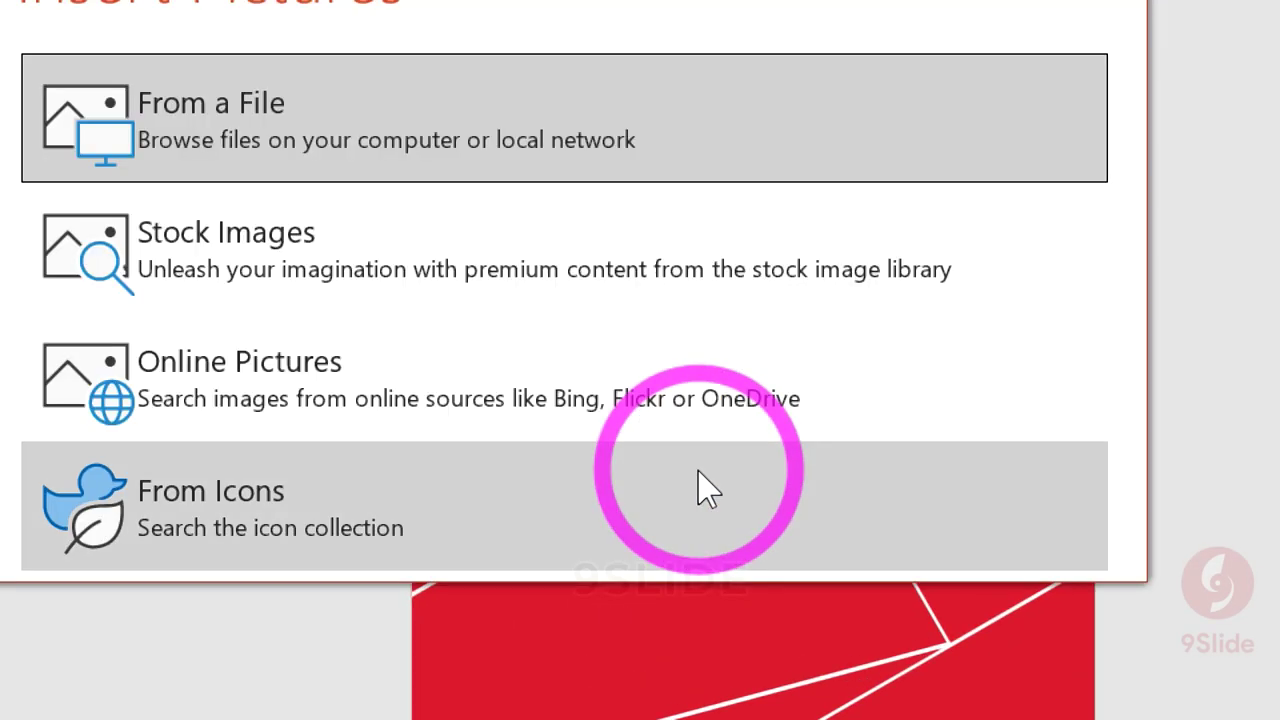
pyautogui.click(386, 286)
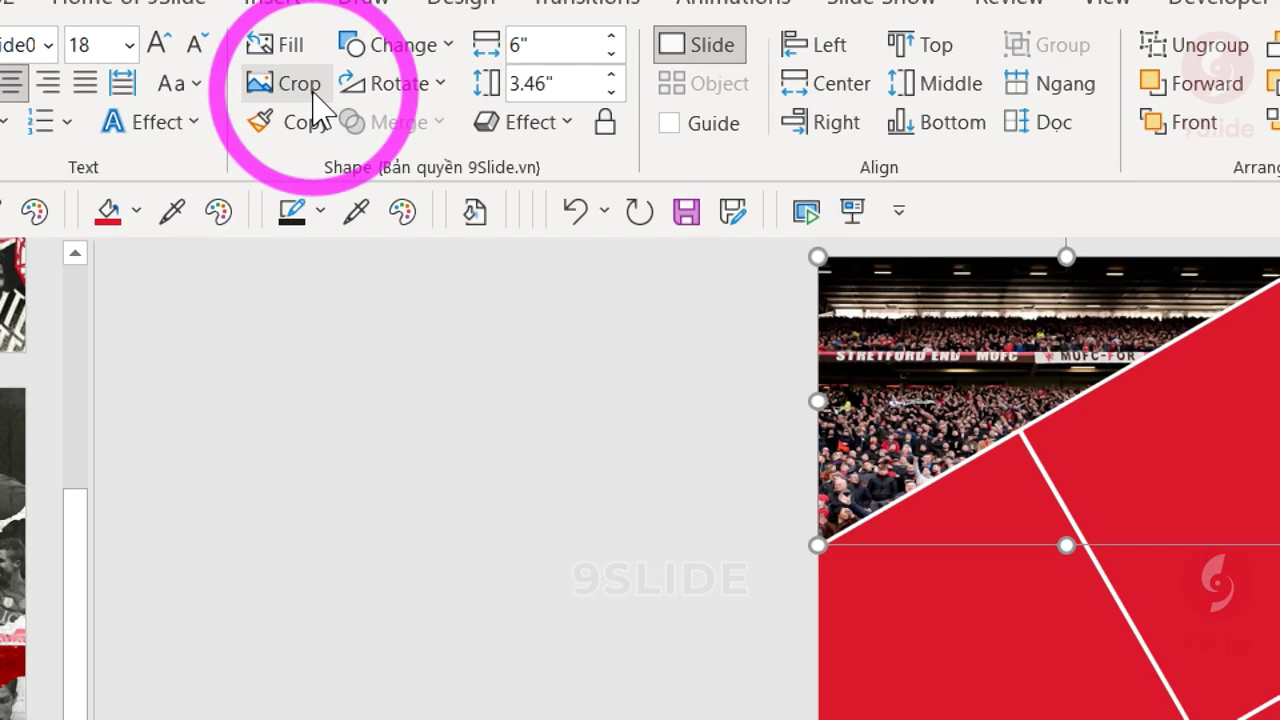
pyautogui.click(308, 86)
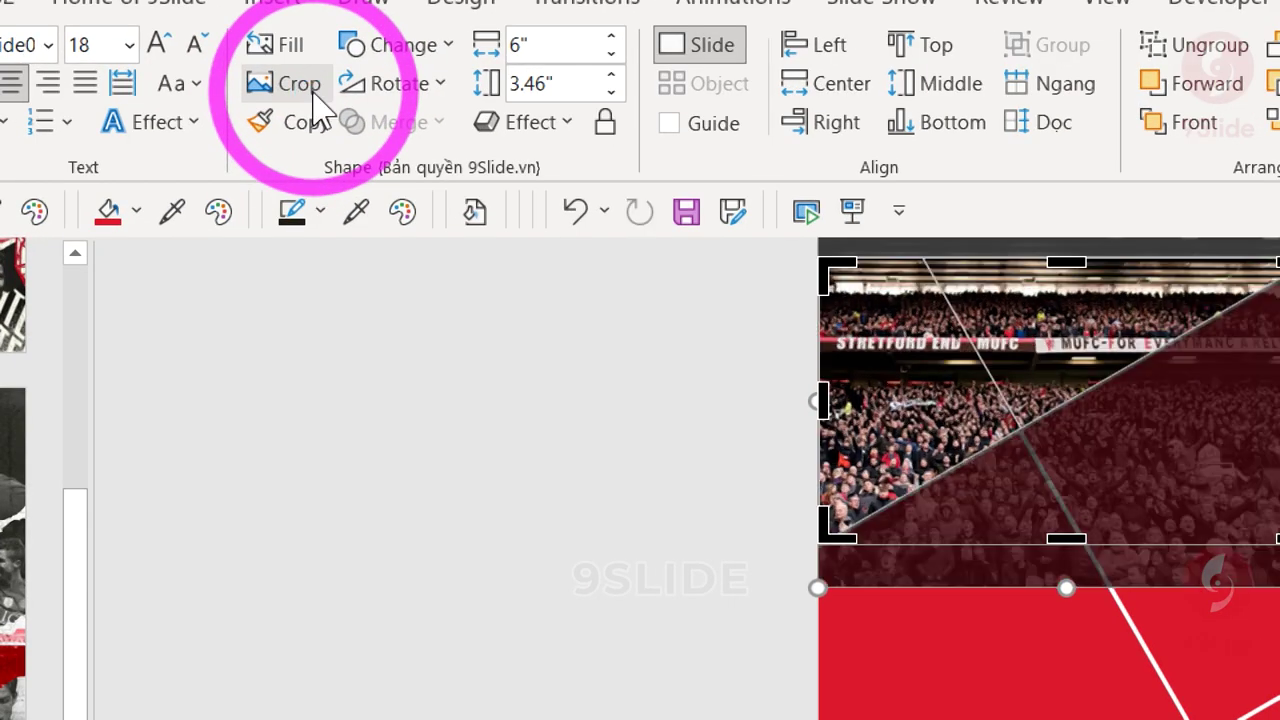
pyautogui.click(388, 262)
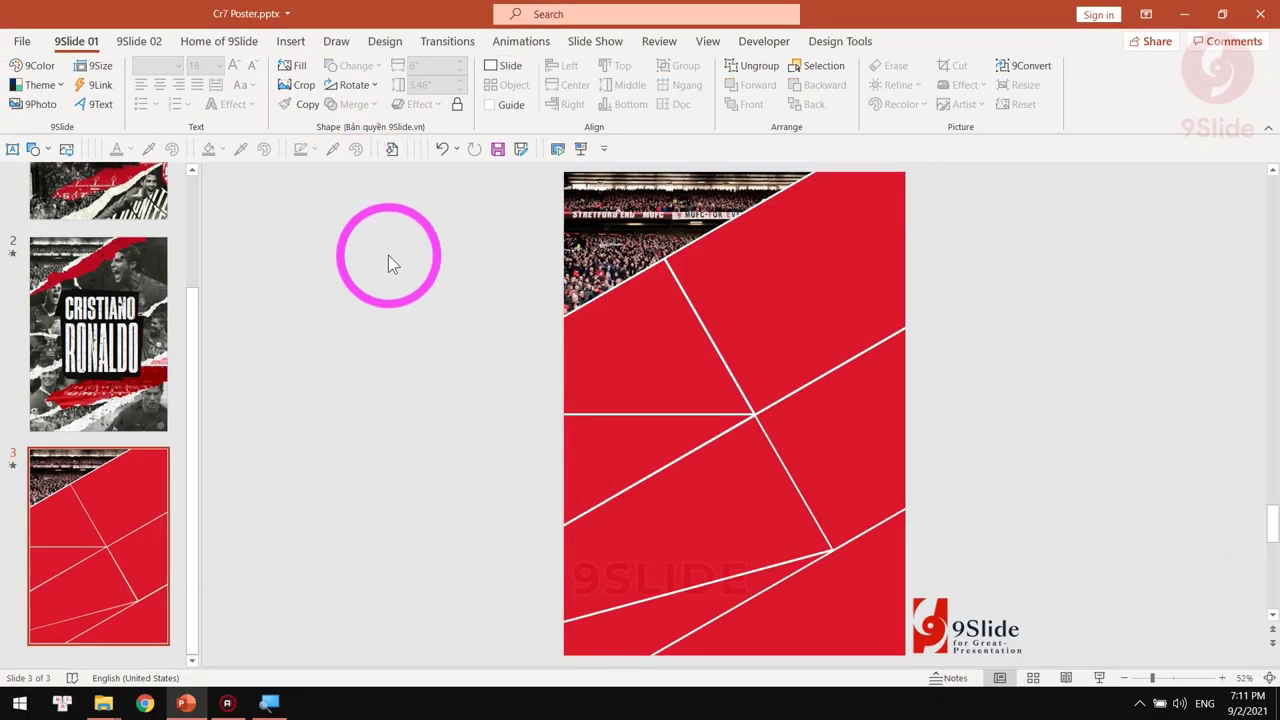
# - Fill the next red panel with the celebrating Ronaldo photo from a file
pyautogui.rightClick(881, 267)
pyautogui.click(934, 226)
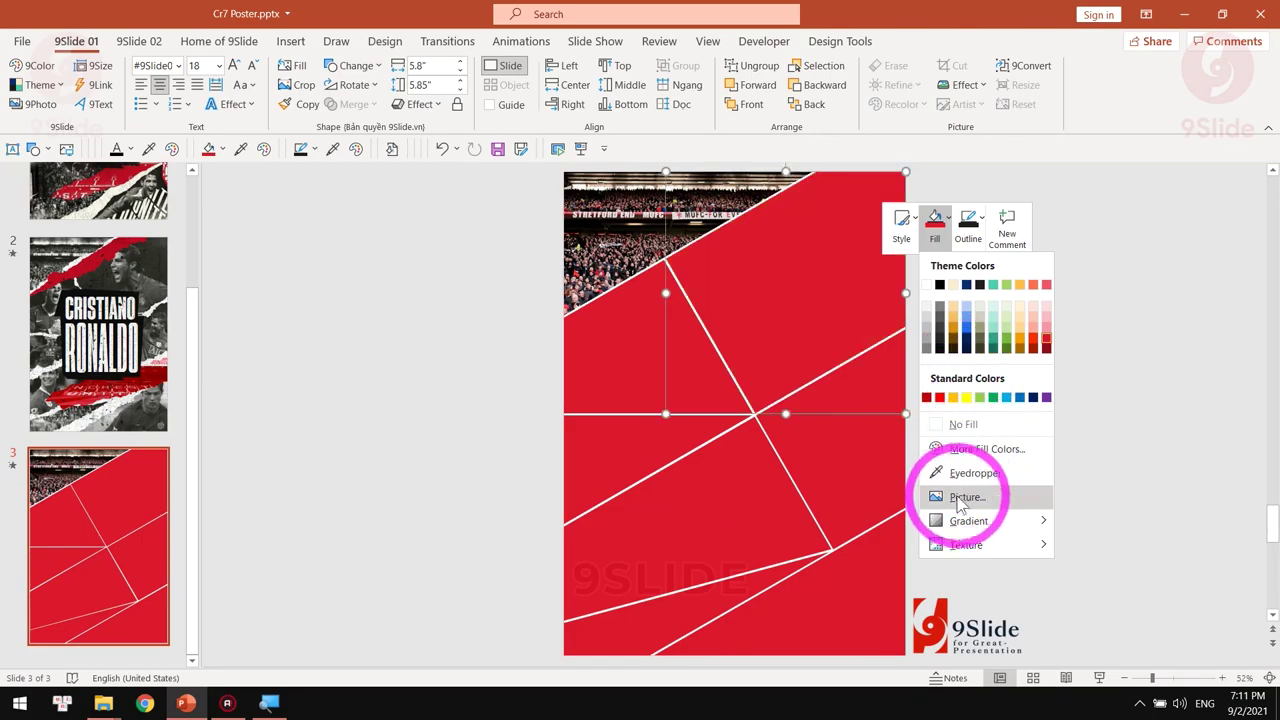
pyautogui.click(958, 497)
pyautogui.click(497, 289)
pyautogui.doubleClick(497, 289)
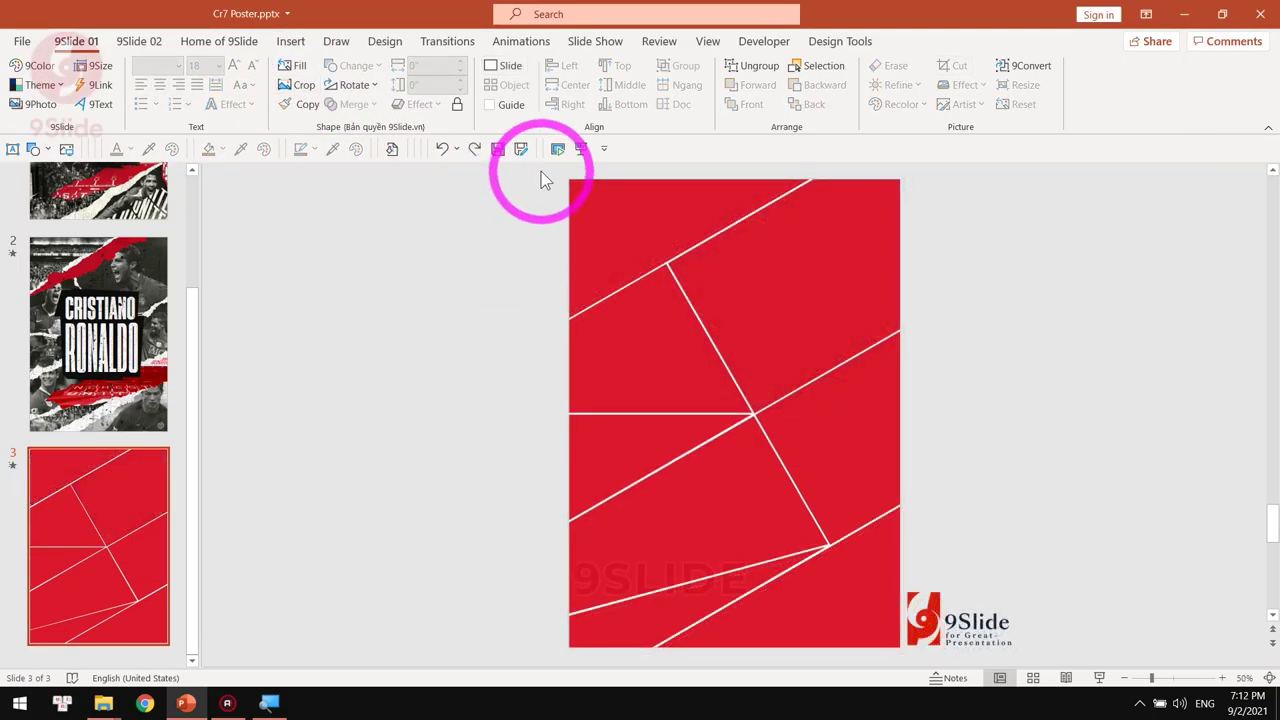
pyautogui.moveTo(543, 180); pyautogui.dragTo(1014, 690)
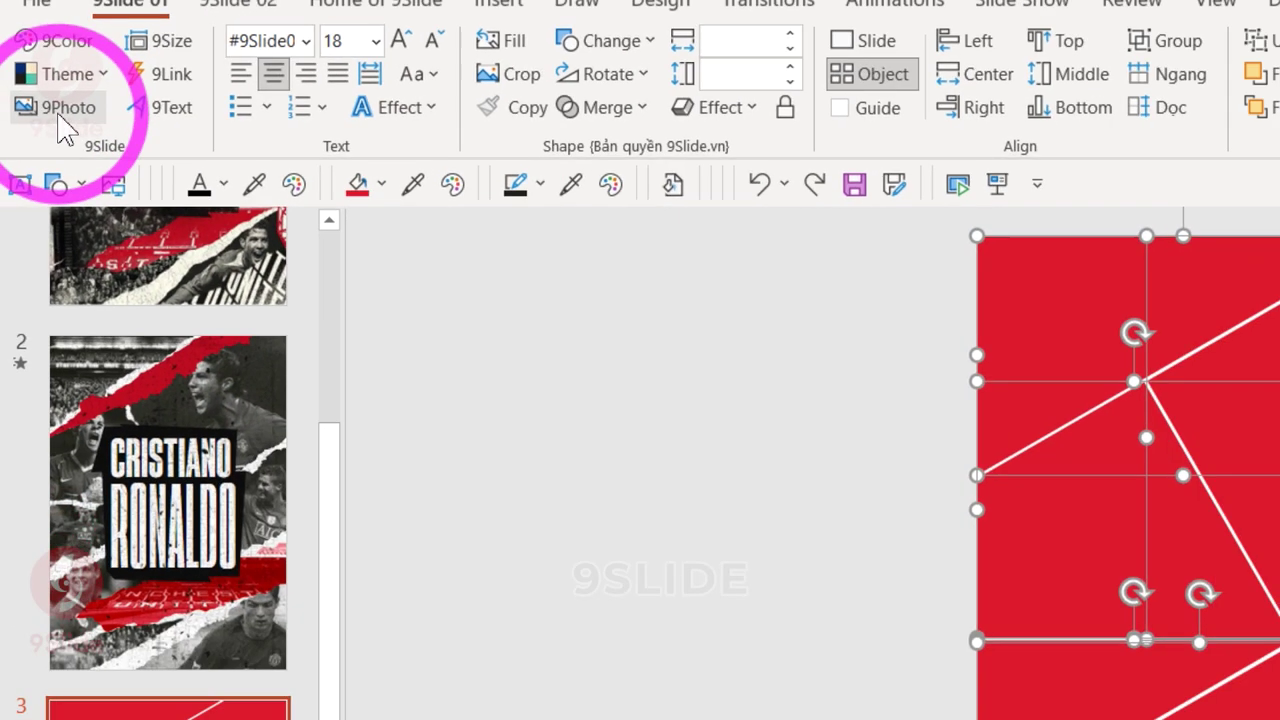
# - Fill all the selected panels with the Cr7 photos from a file using 9Photo
pyautogui.click(60, 108)
pyautogui.press('Return')
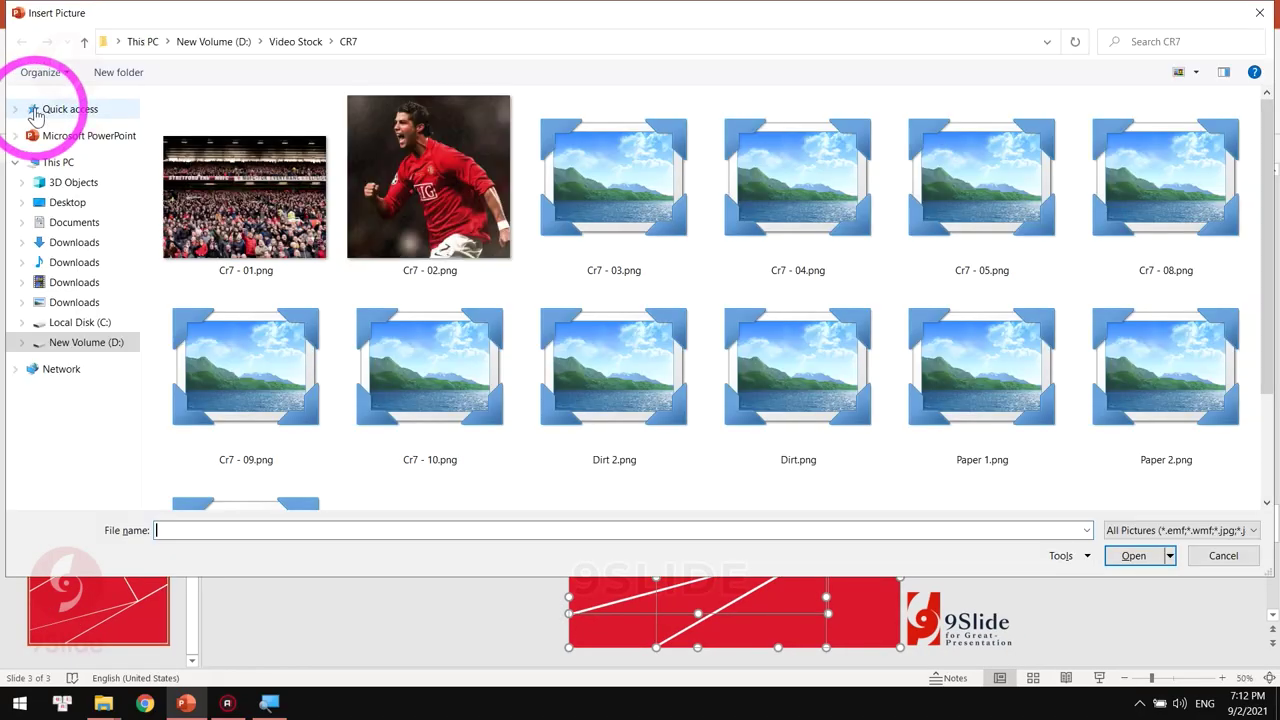
pyautogui.click(265, 205)
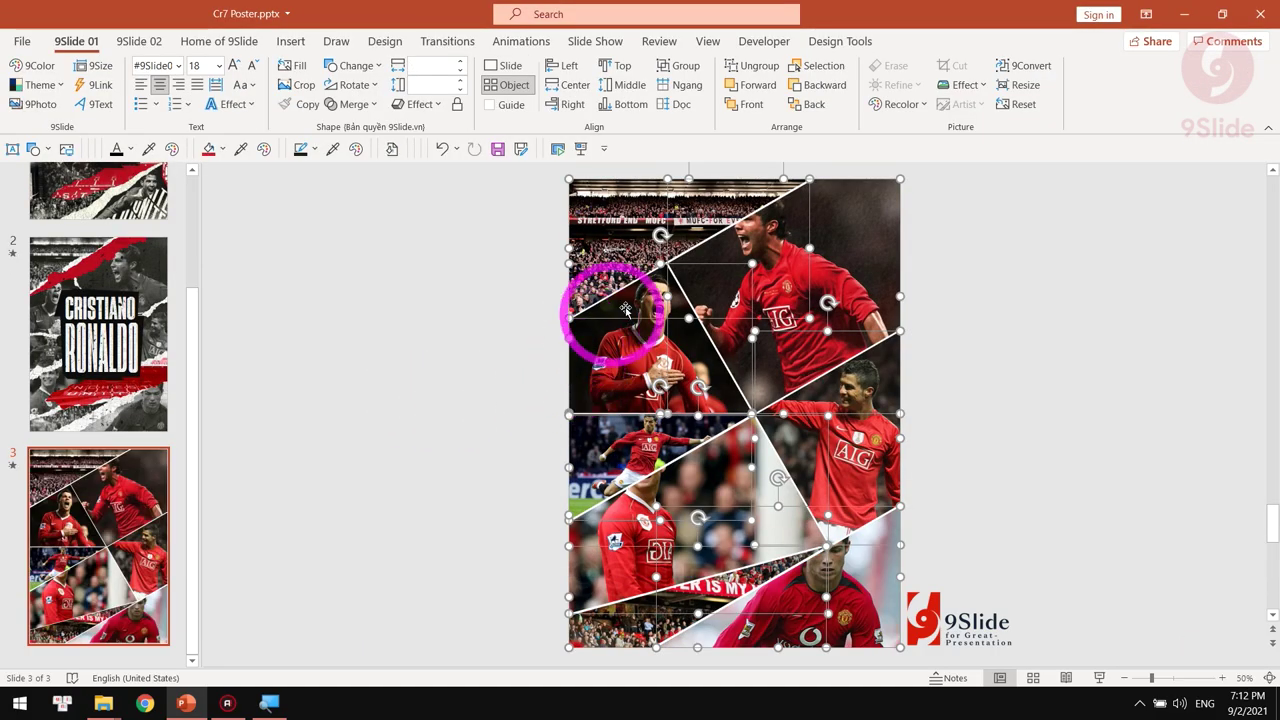
pyautogui.click(1012, 398)
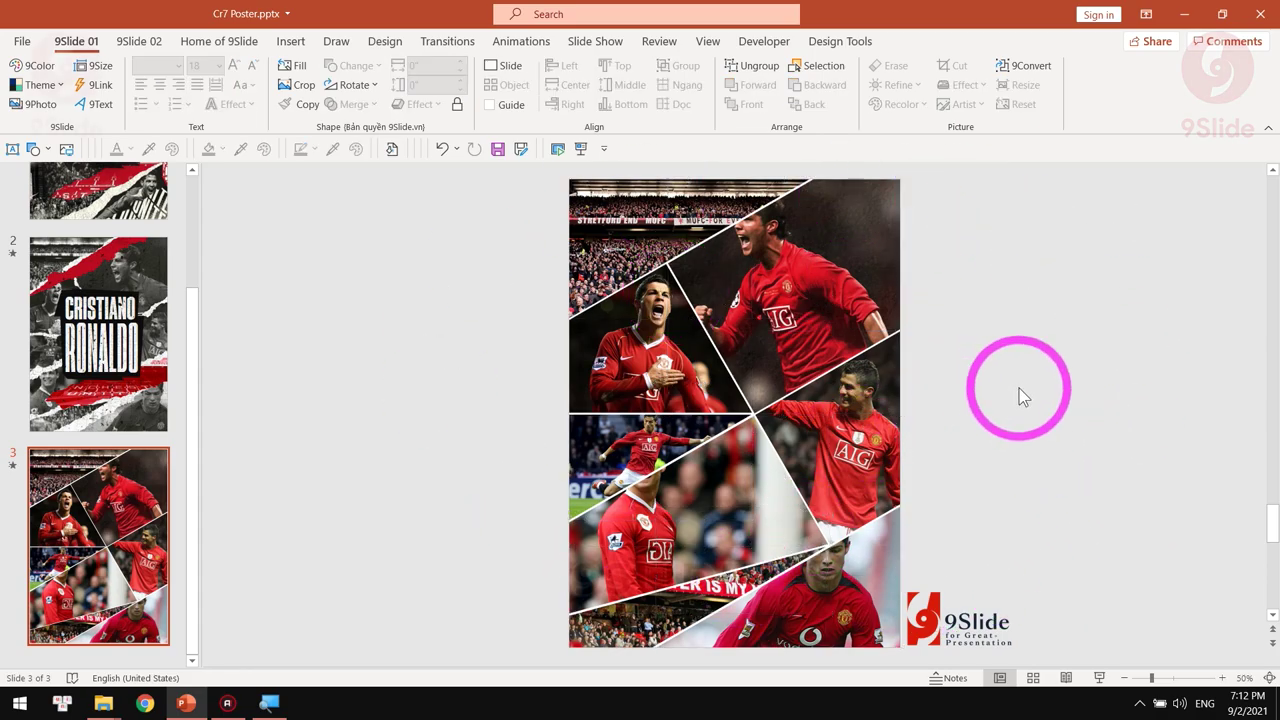
pyautogui.click(818, 258)
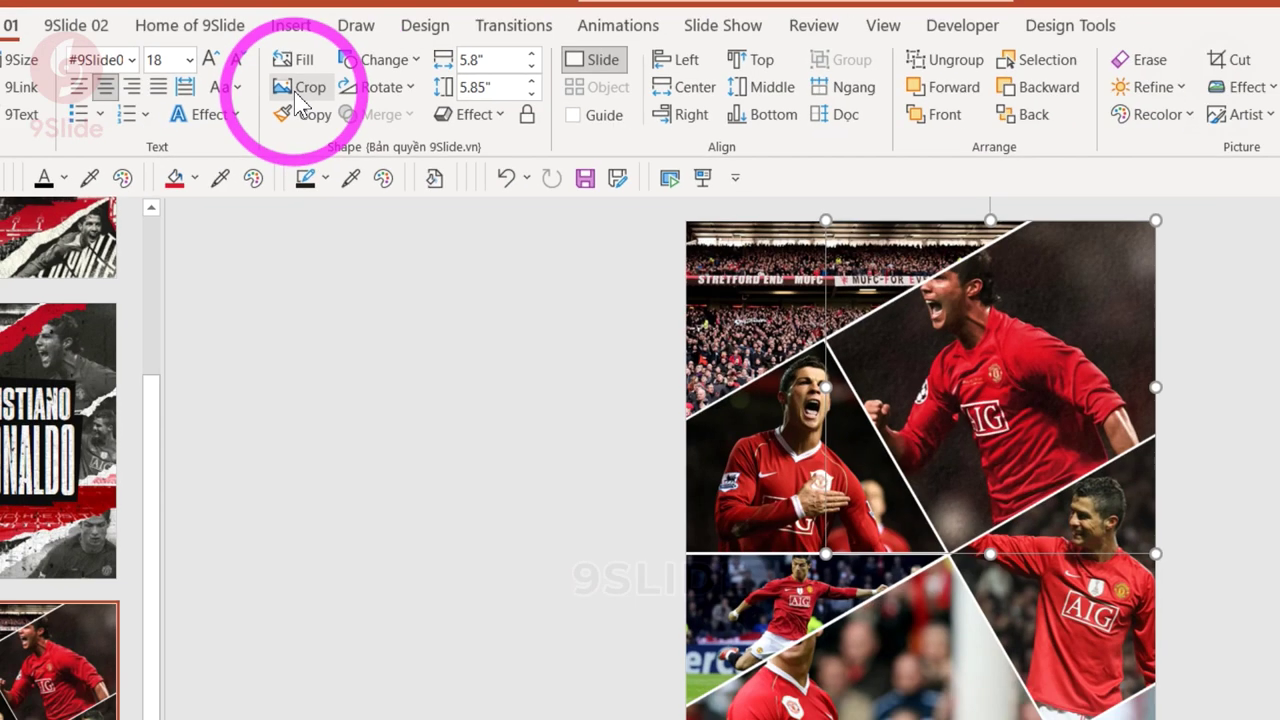
# - Reframe the top-right Ronaldo photo, then recolor all collage photos to grayscale
pyautogui.click(298, 85)
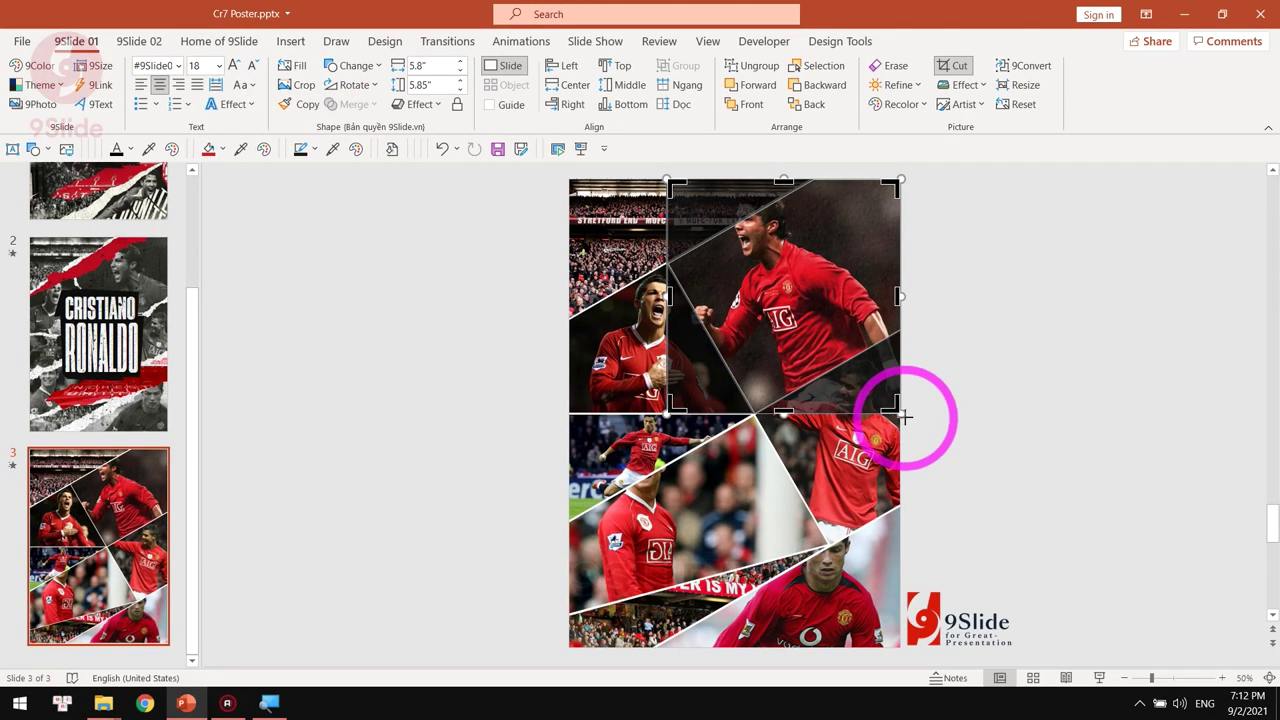
pyautogui.click(1120, 436)
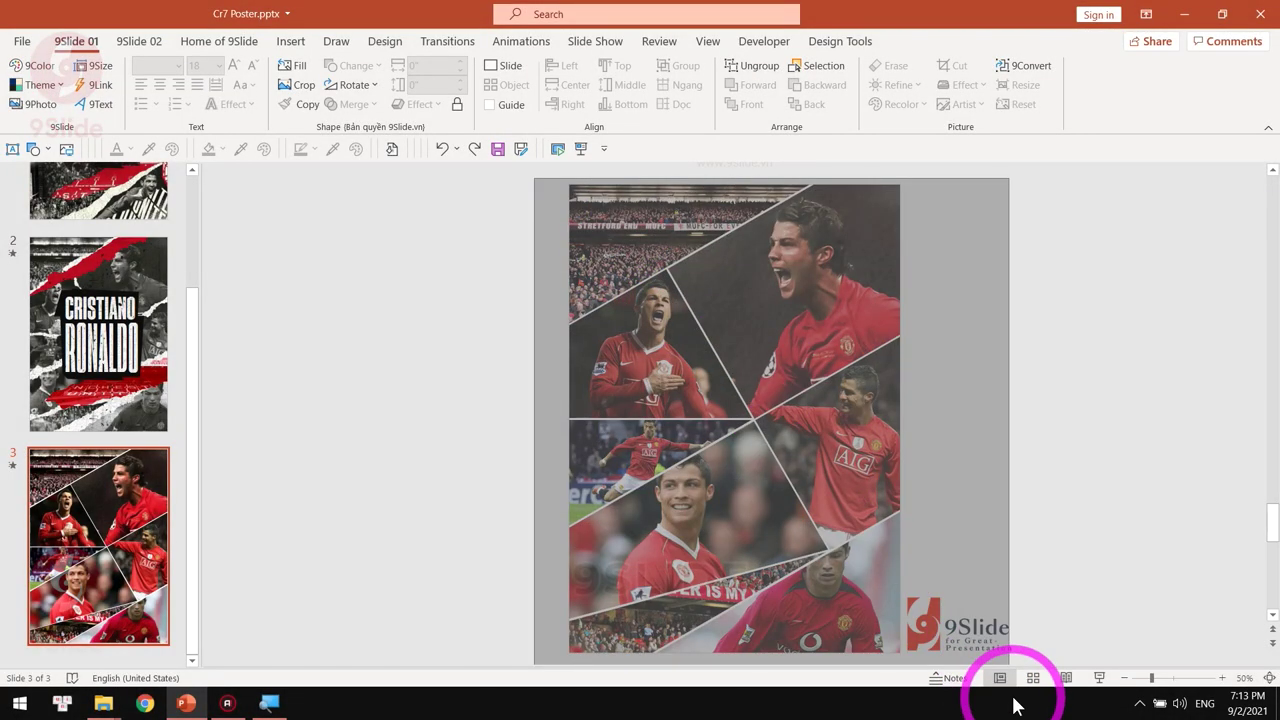
pyautogui.click(880, 186)
pyautogui.click(899, 104)
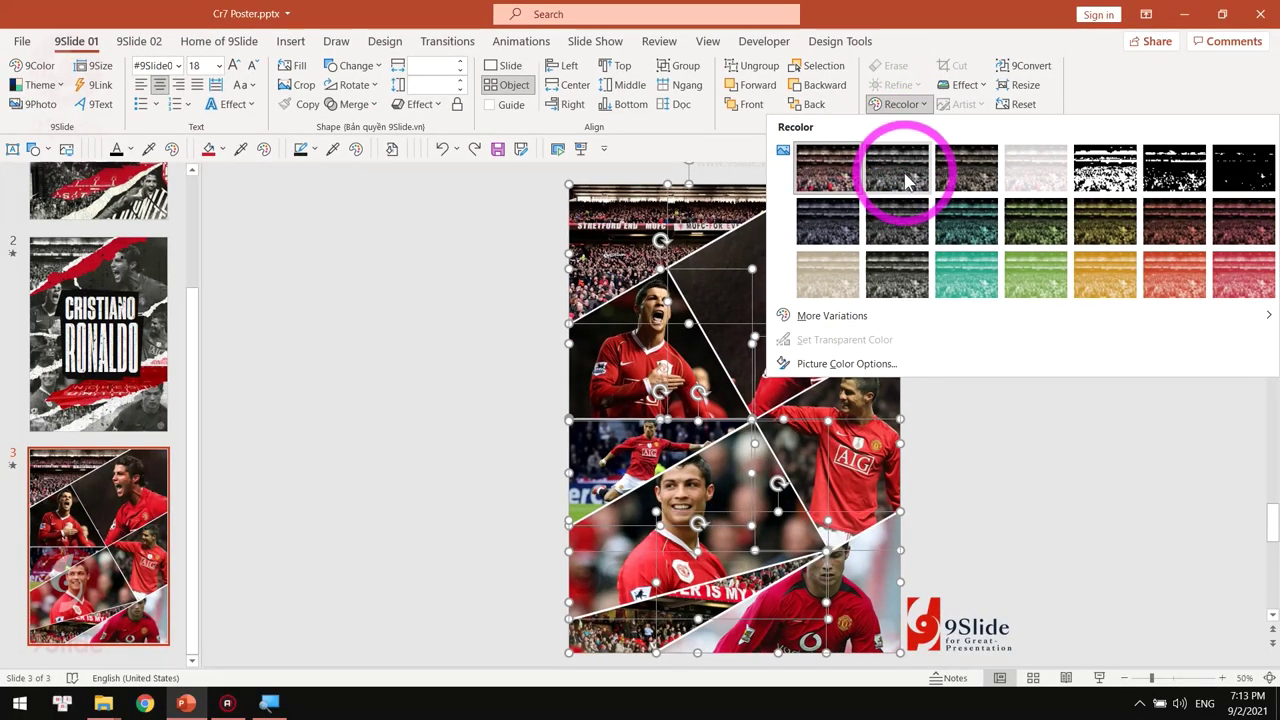
pyautogui.click(897, 272)
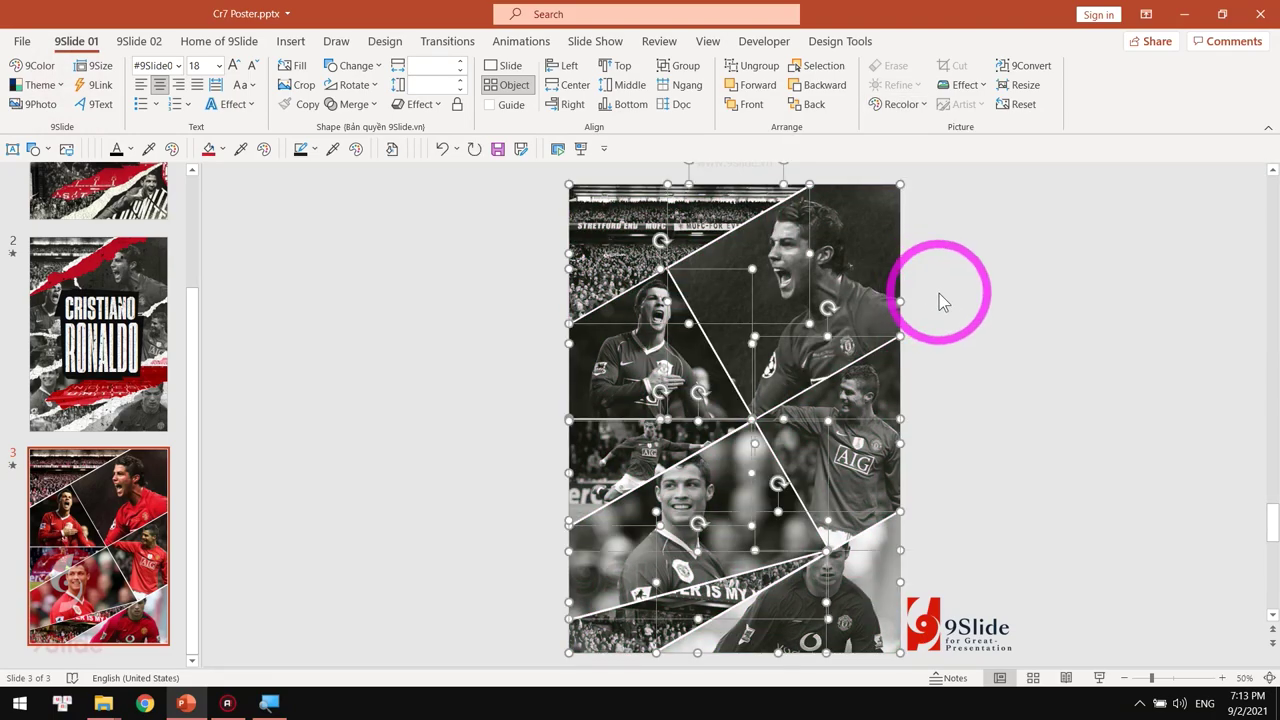
pyautogui.click(1100, 296)
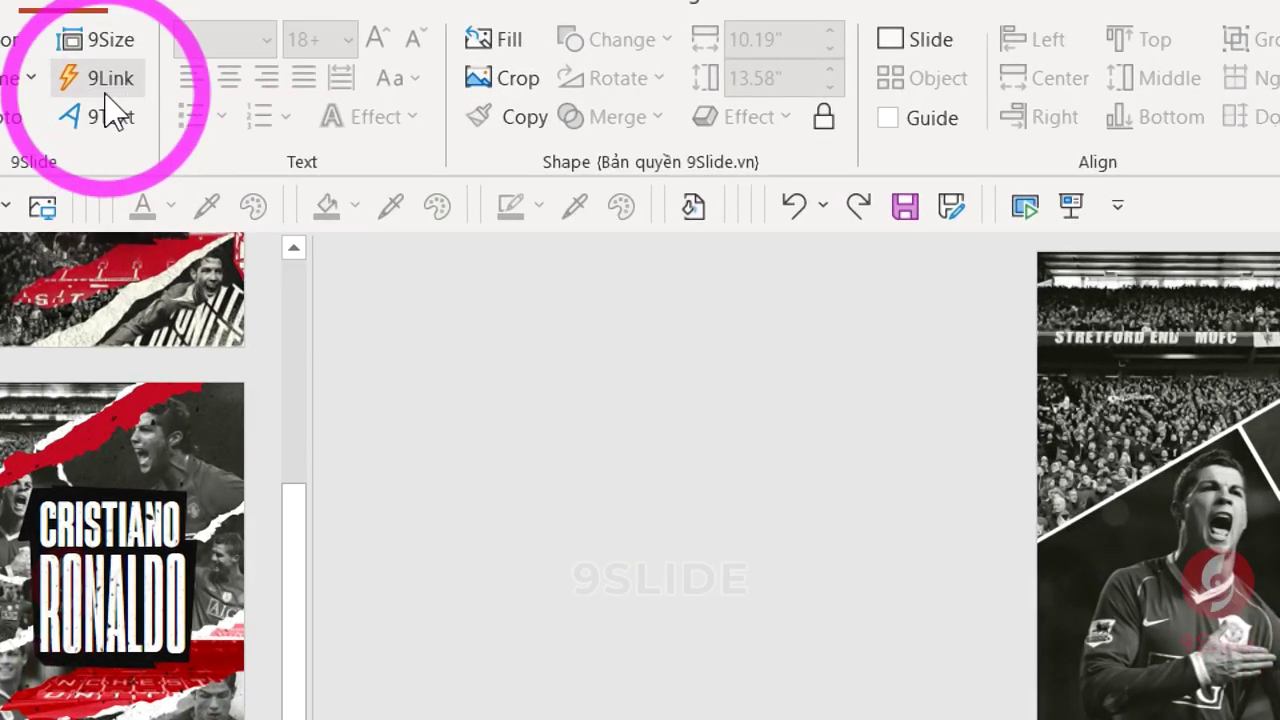
# - Search Google Images via 9Link for transparent 'paper torn' images and preview Torn paper 2
pyautogui.click(98, 86)
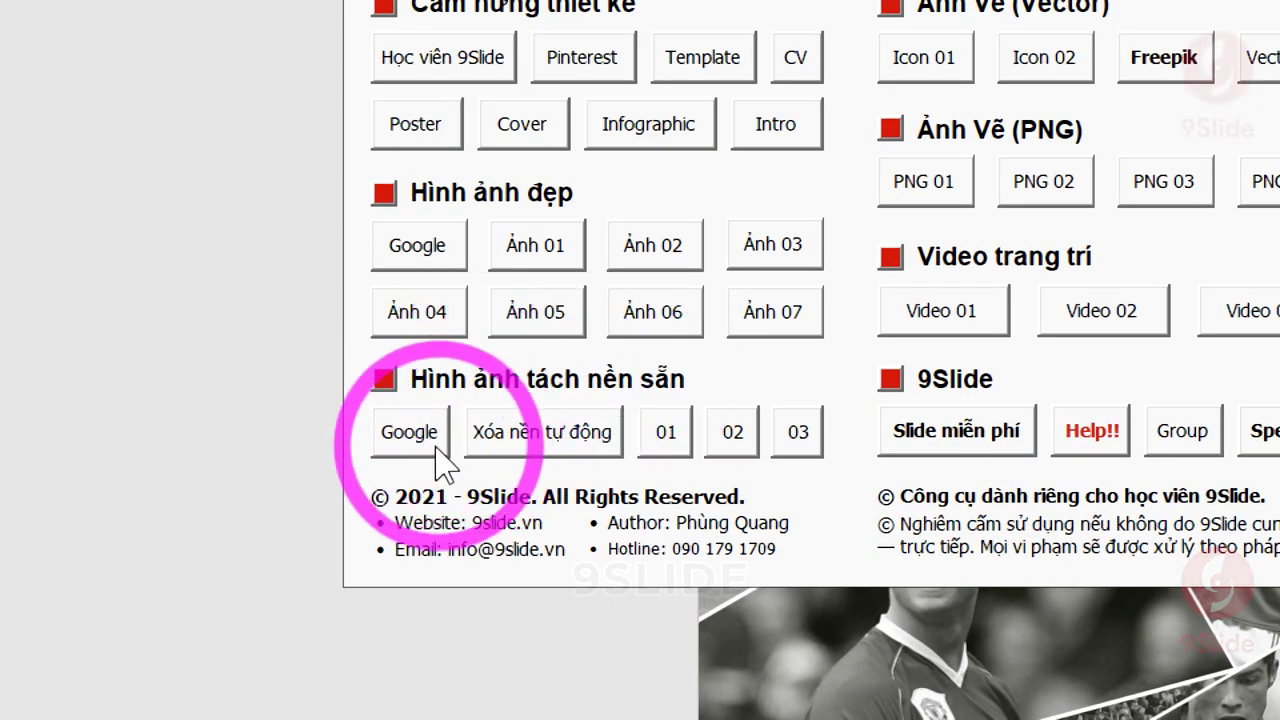
pyautogui.click(434, 443)
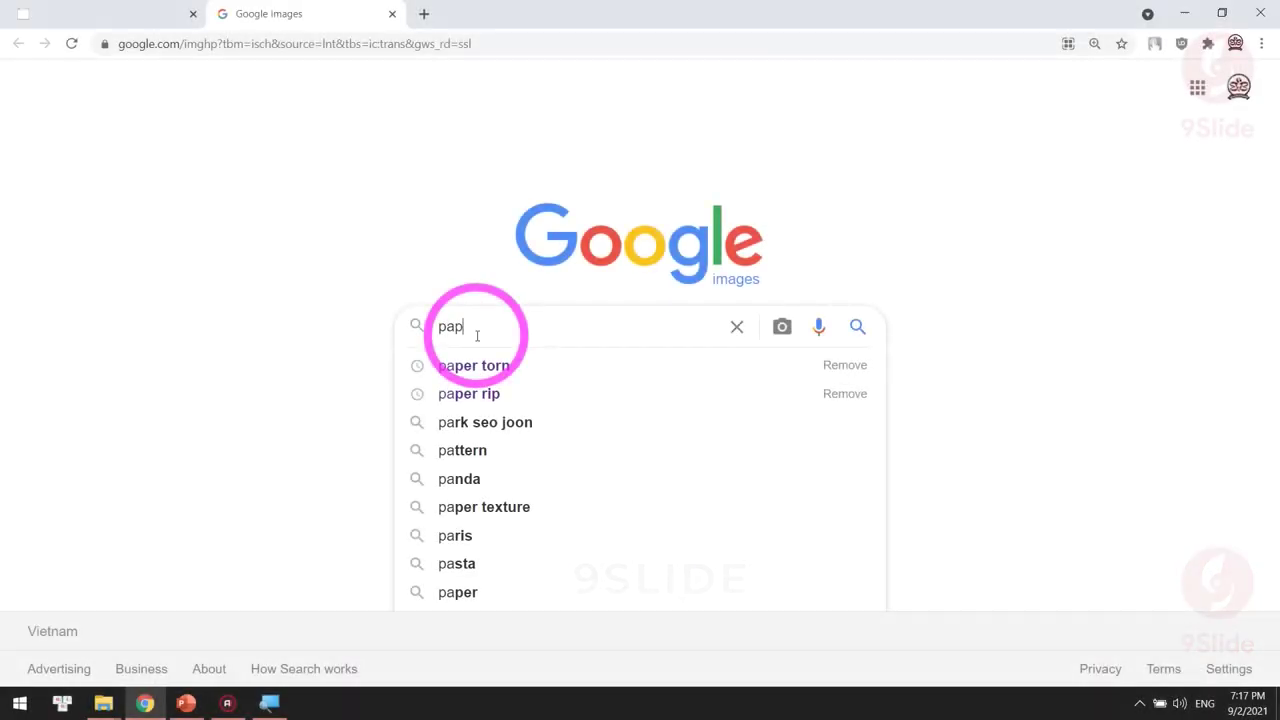
pyautogui.write('paper torn')
pyautogui.press('Return')
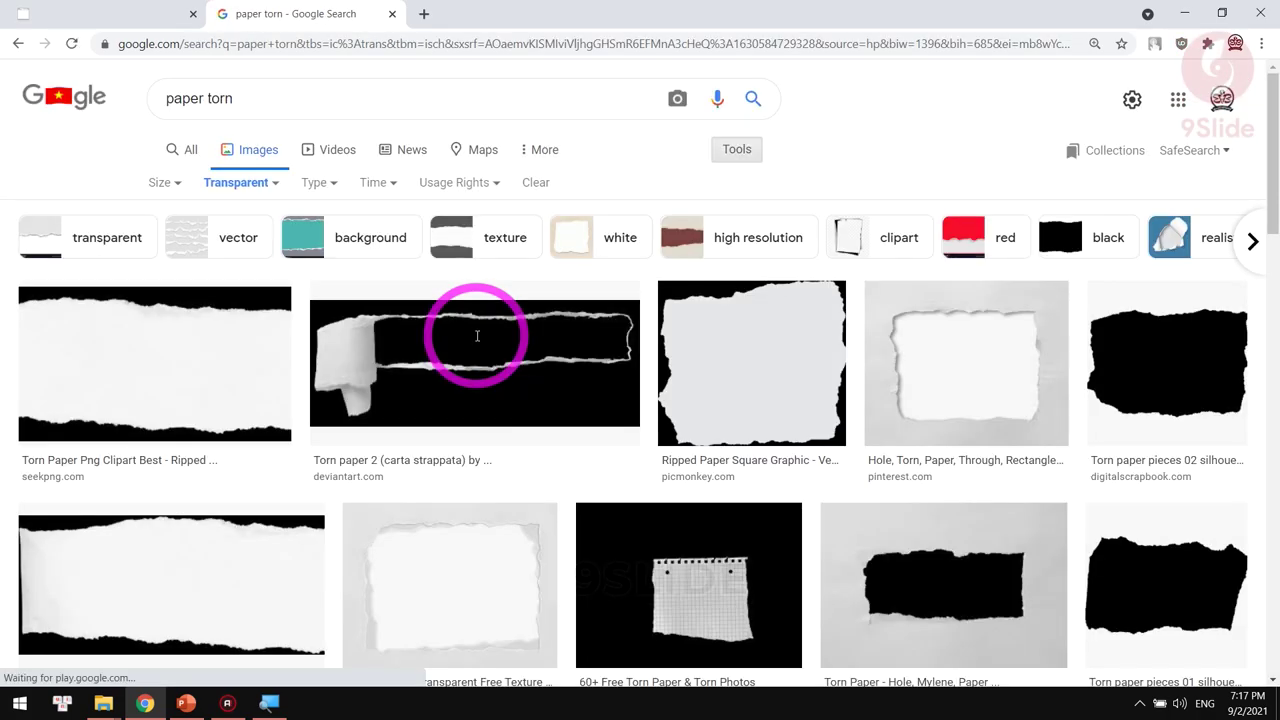
pyautogui.click(471, 337)
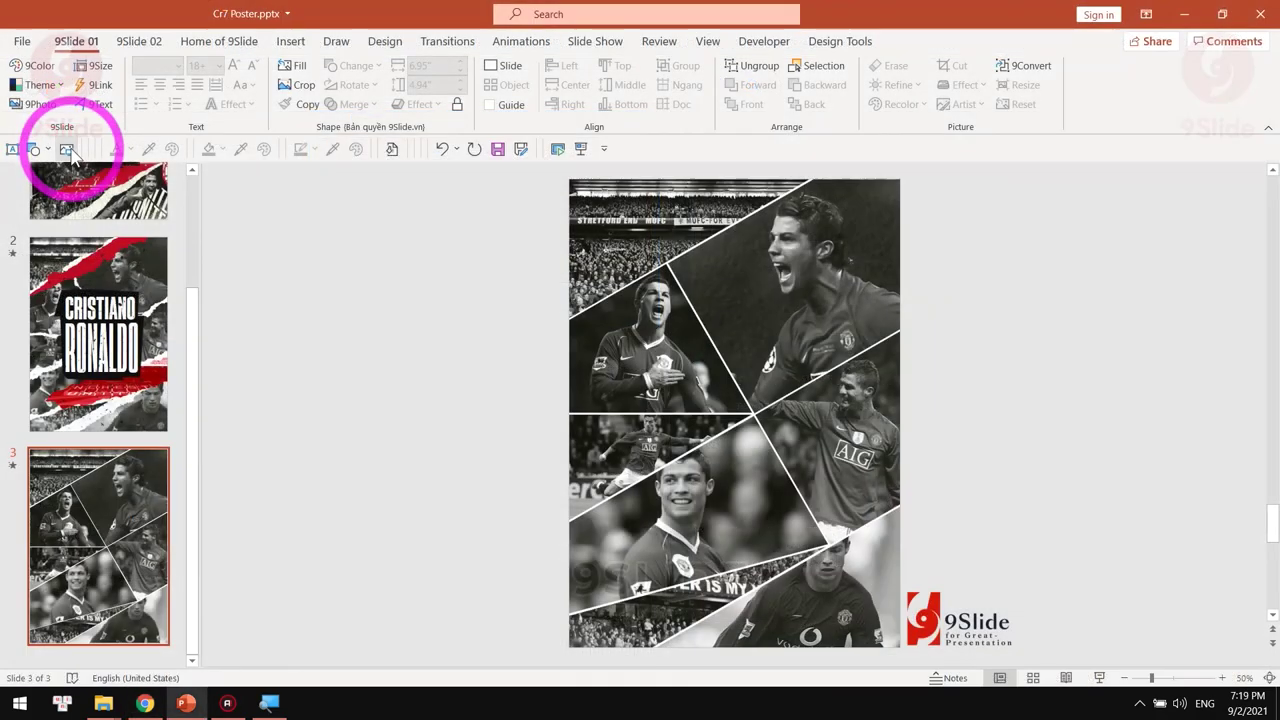
# - Insert Paper 1.png and place rotated white torn strips across the upper collage
pyautogui.click(66, 148)
pyautogui.doubleClick(943, 400)
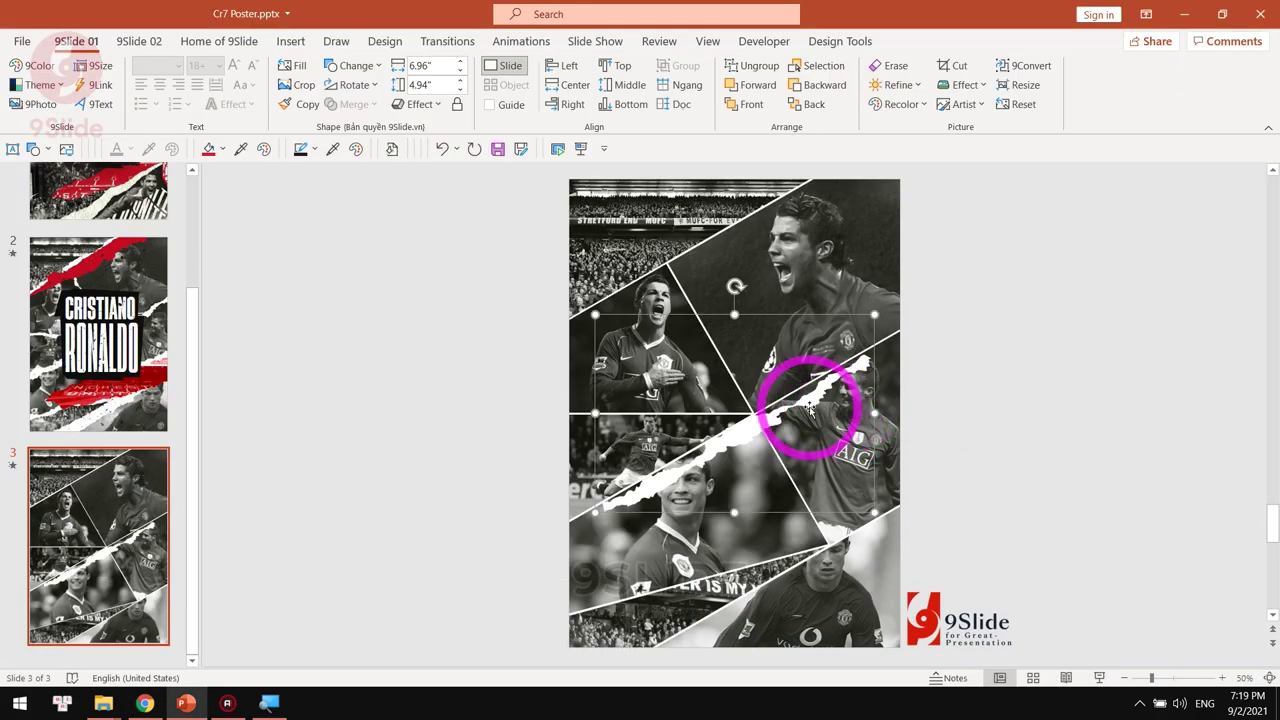
pyautogui.moveTo(800, 414); pyautogui.dragTo(762, 218)
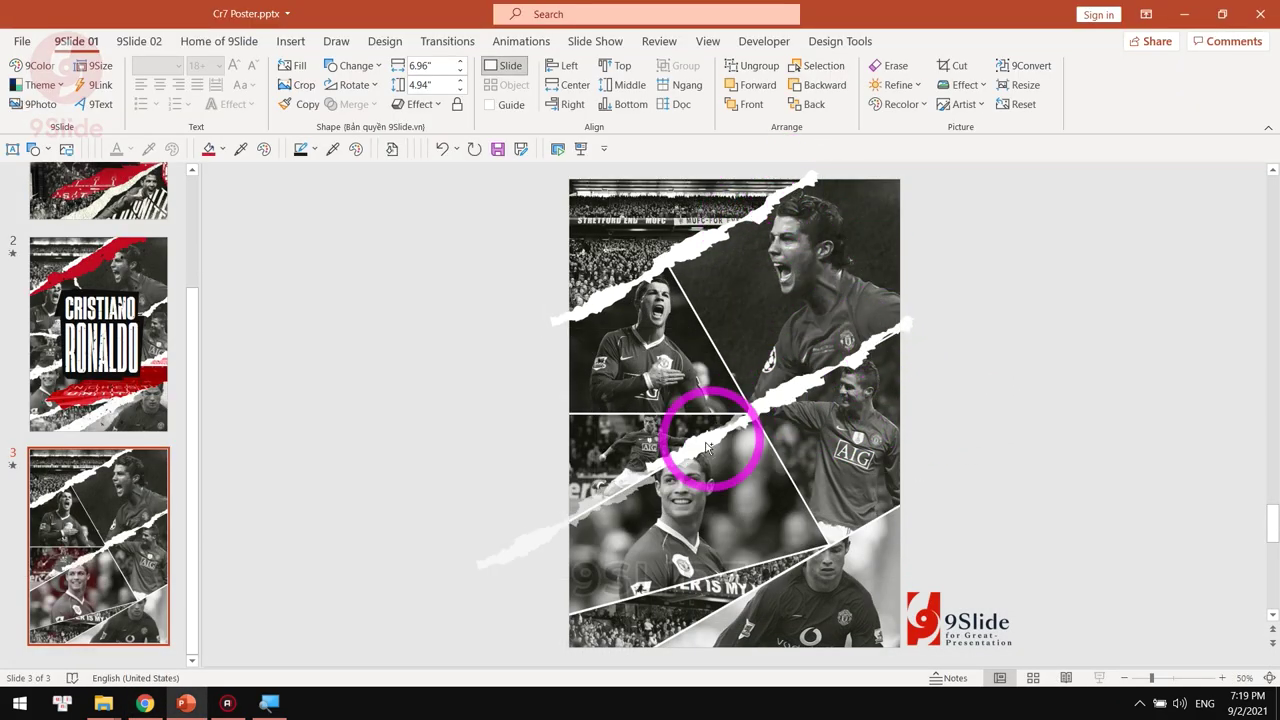
pyautogui.moveTo(625, 471); pyautogui.dragTo(737, 306)
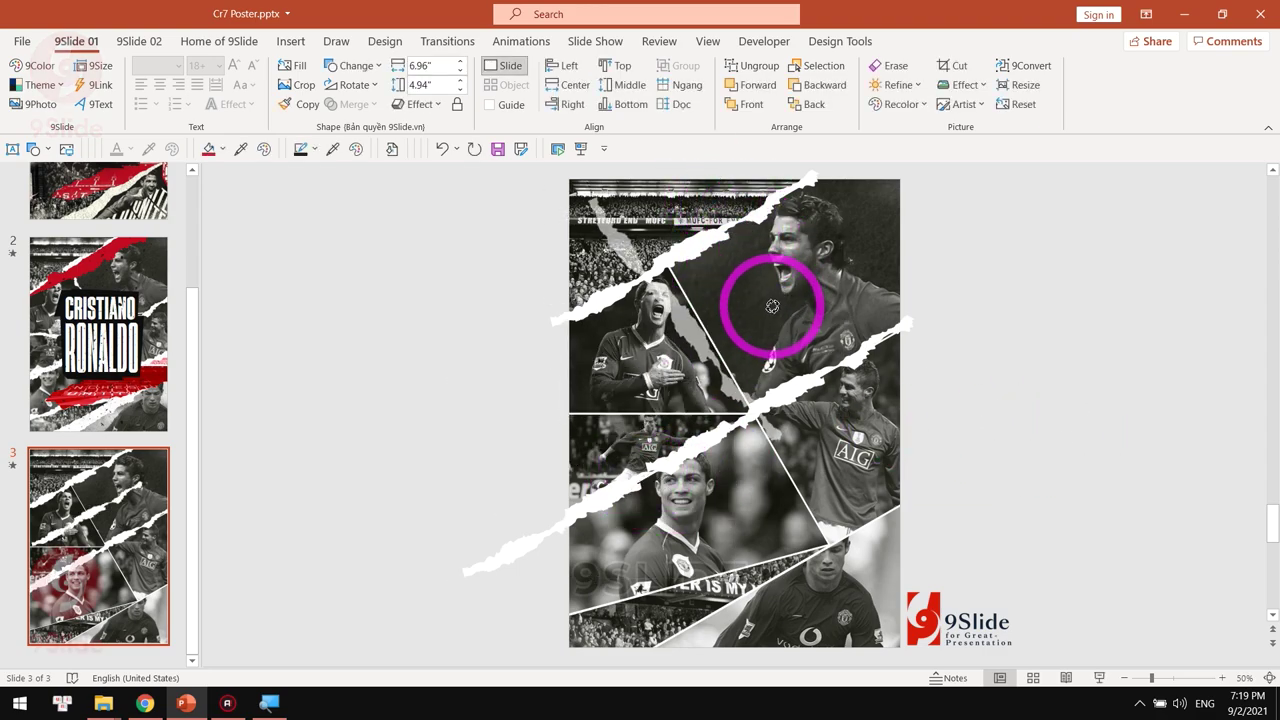
pyautogui.moveTo(752, 412); pyautogui.dragTo(1098, 179)
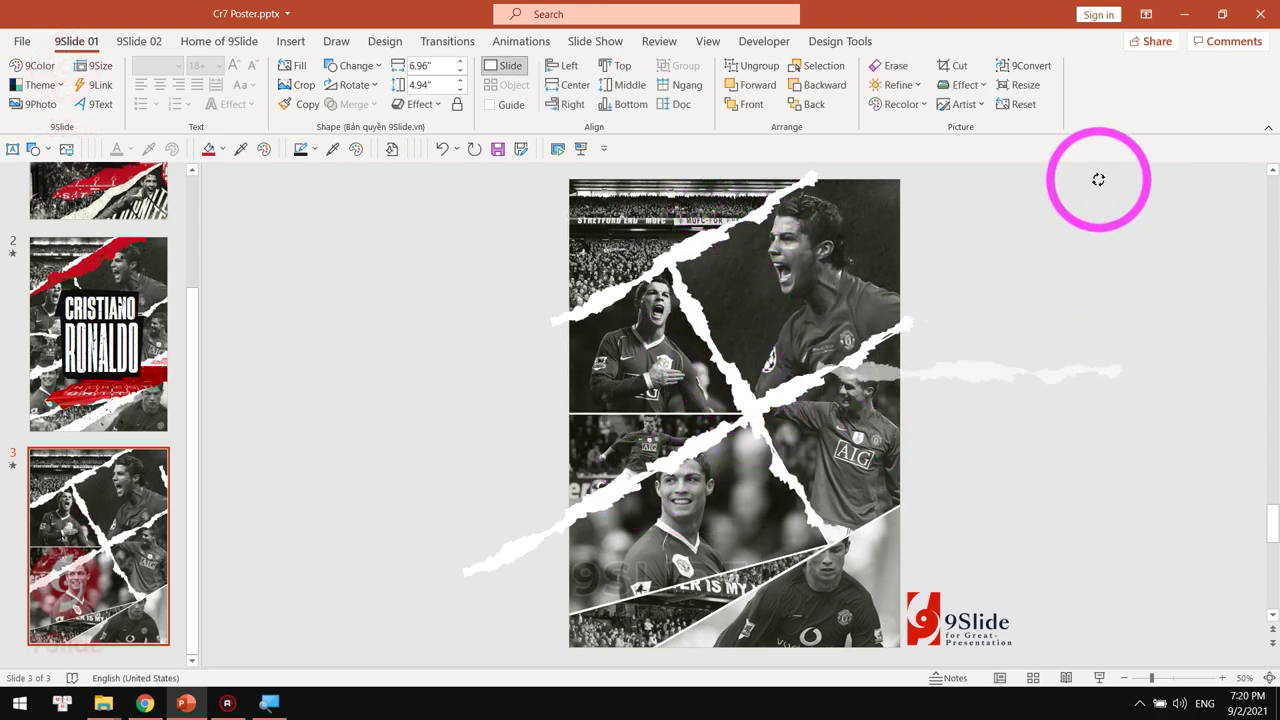
pyautogui.scroll(-1, 755, 420)
pyautogui.click(722, 500)
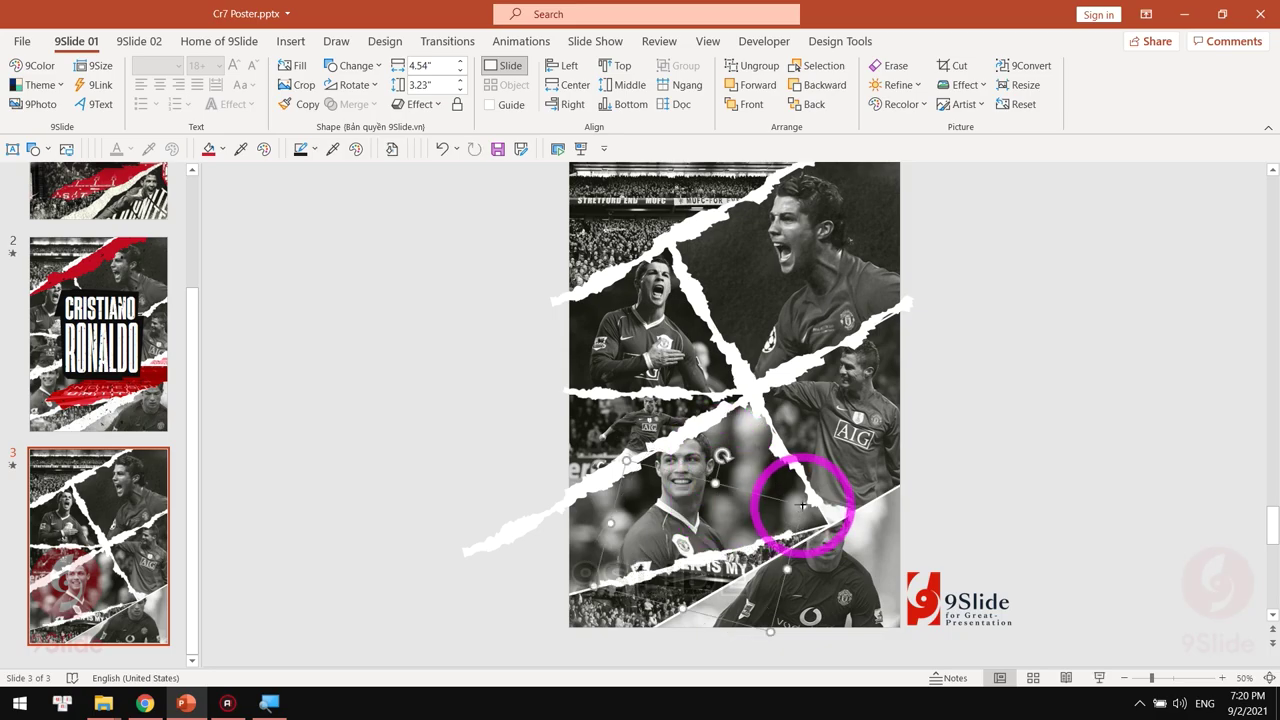
pyautogui.scroll(-2, 830, 519)
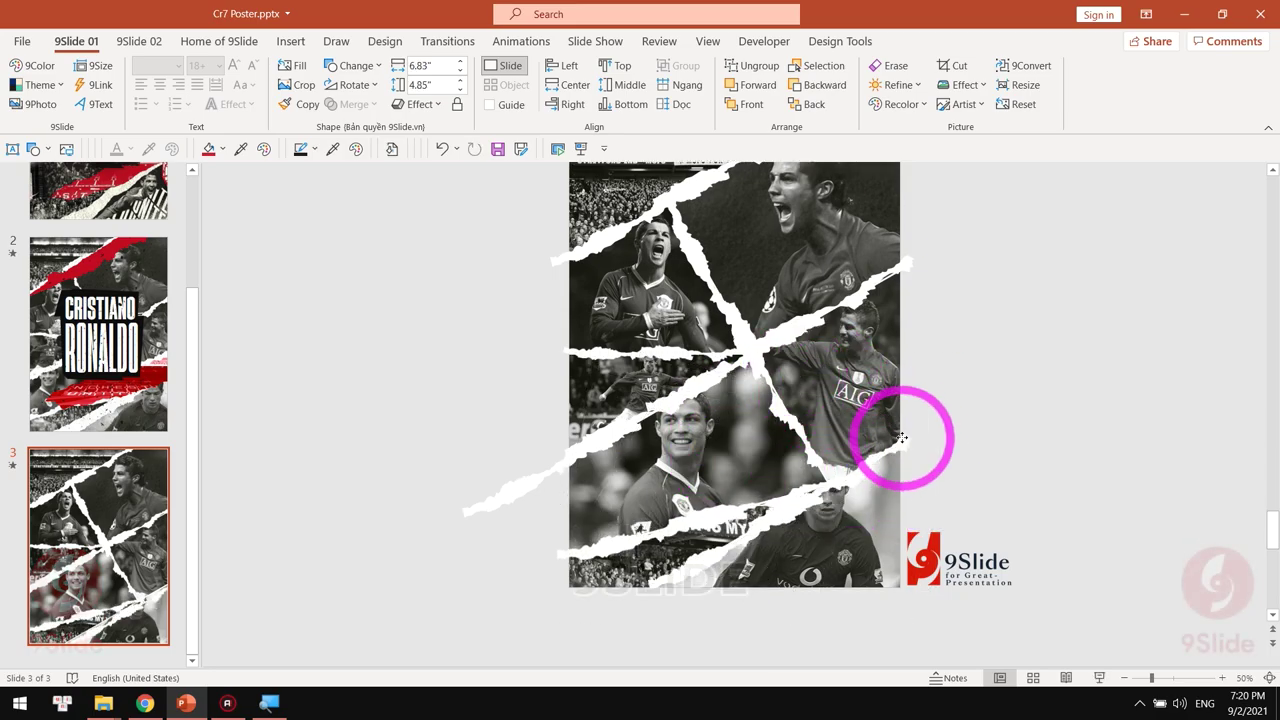
# - Insert the red torn-paper picture and another white torn-paper strip
pyautogui.click(33, 148)
pyautogui.doubleClick(931, 380)
pyautogui.scroll(3, 721, 170)
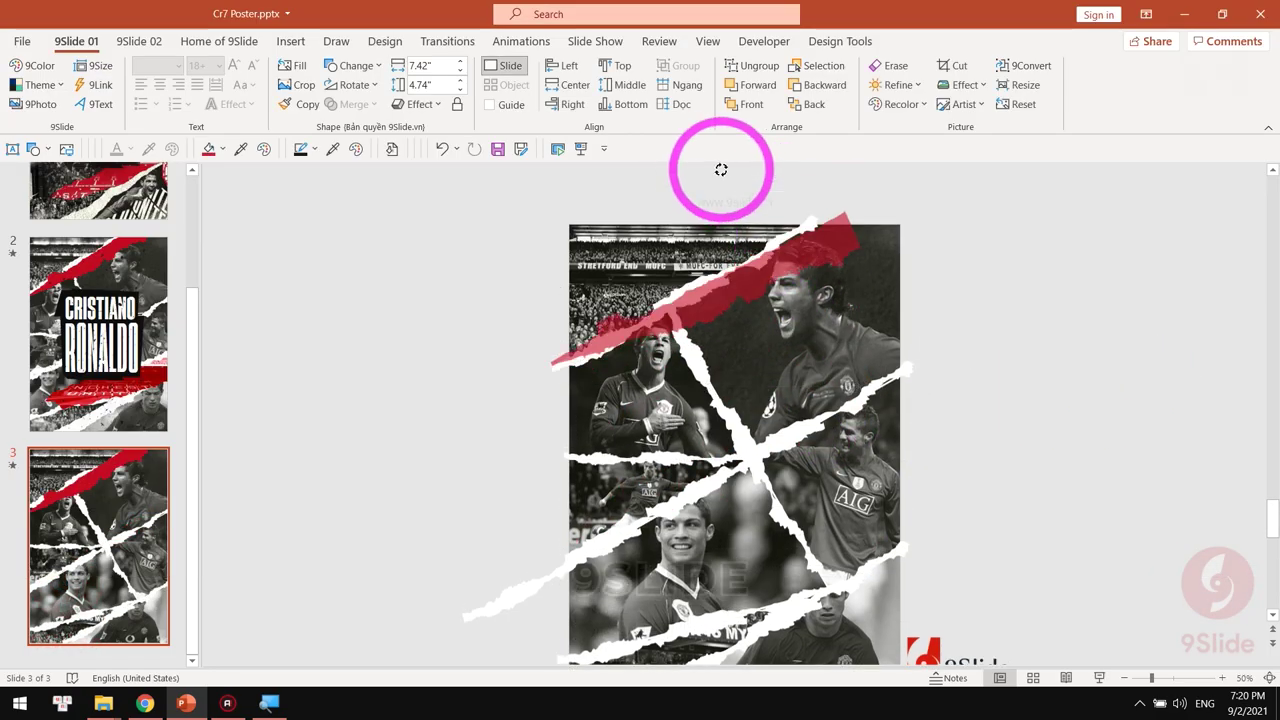
pyautogui.scroll(-3, 844, 227)
pyautogui.click(33, 148)
pyautogui.doubleClick(300, 414)
pyautogui.scroll(-1, 794, 314)
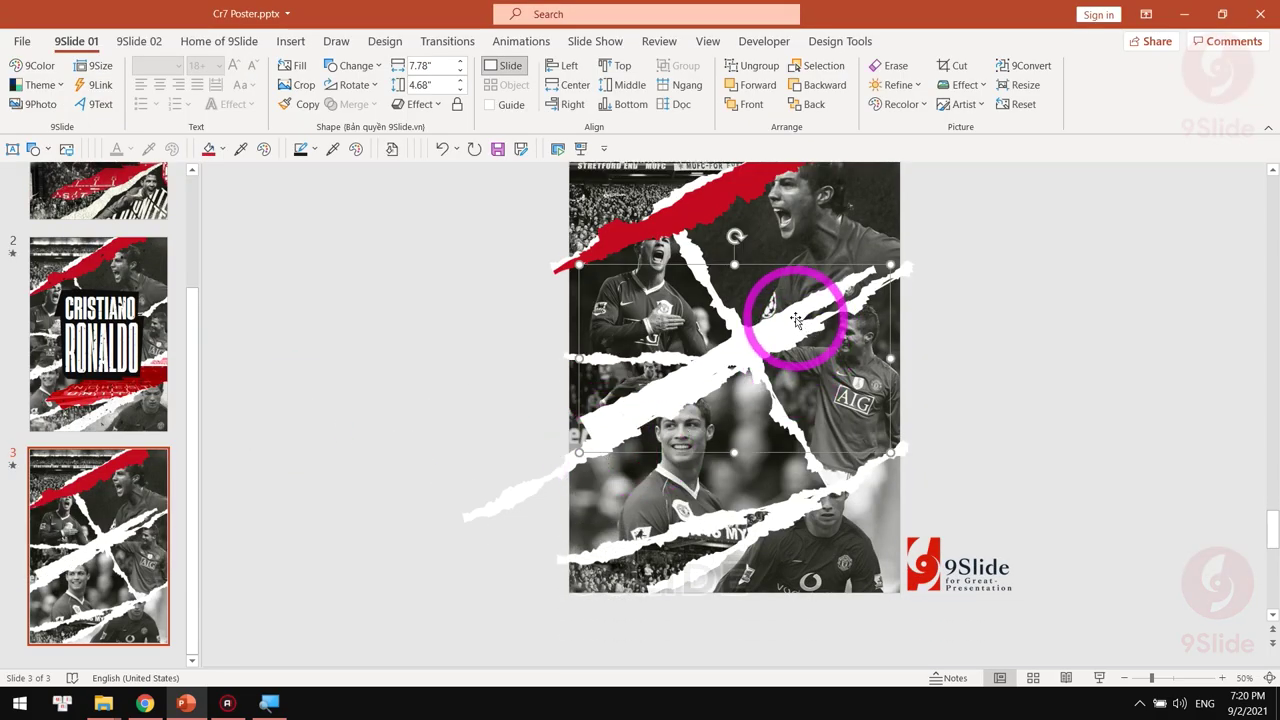
pyautogui.moveTo(794, 314); pyautogui.dragTo(818, 494)
# - Paste the CRISTIANO RONALDO title block with its black backing block onto the slide
pyautogui.hotkey('ctrl', 'v')
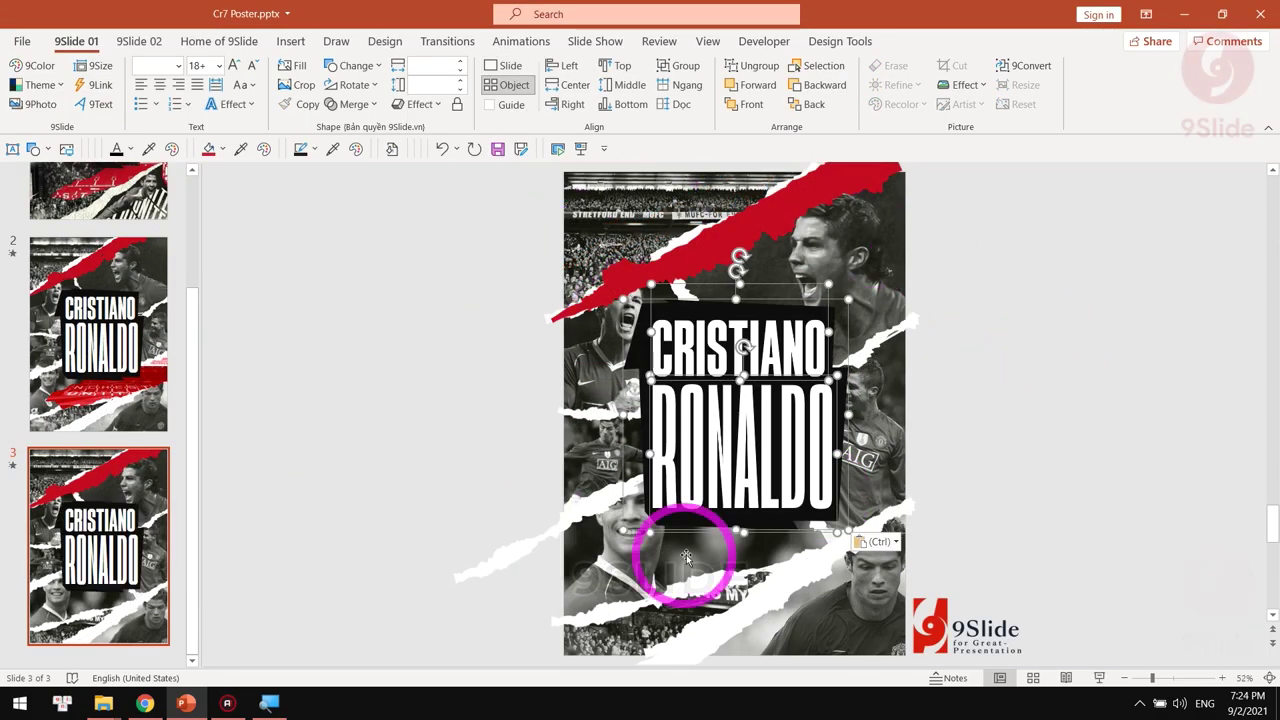
pyautogui.moveTo(856, 375); pyautogui.dragTo(1176, 363)
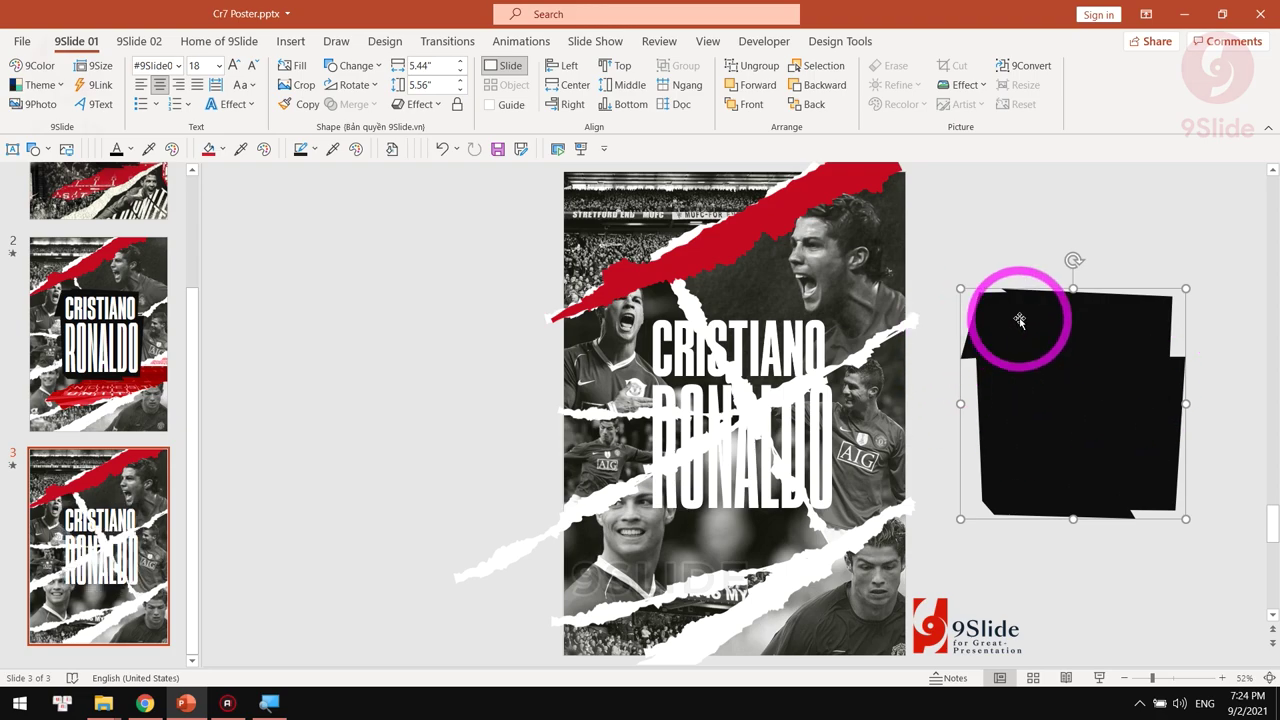
pyautogui.click(45, 150)
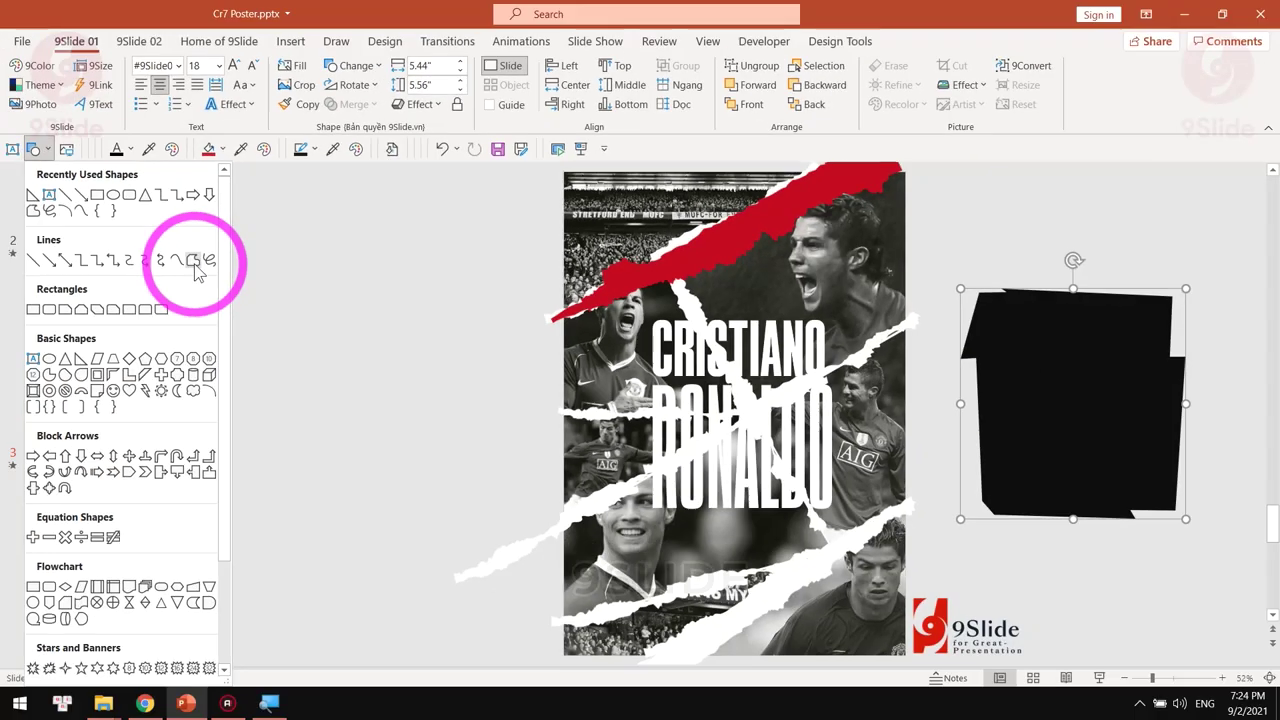
pyautogui.click(348, 295)
pyautogui.hotkey('ctrl', 'z')
pyautogui.click(1086, 314)
pyautogui.click(100, 84)
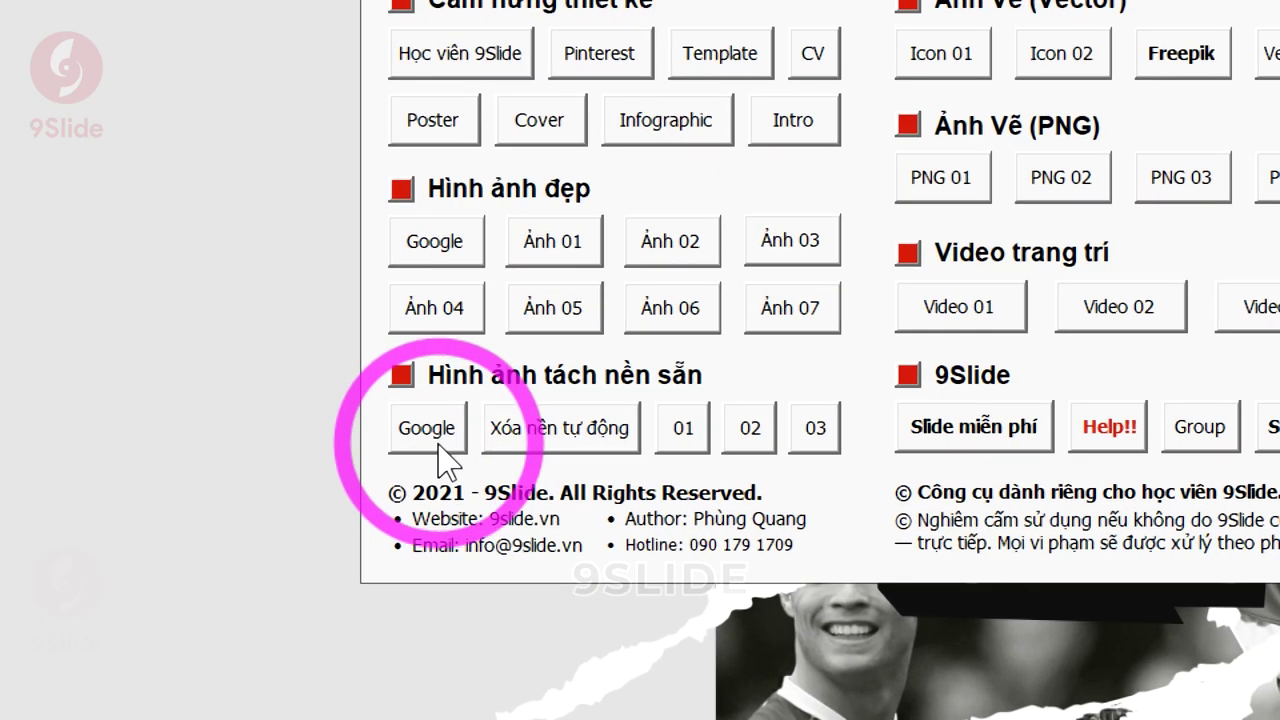
# - Search Google Images for transparent 'dirt texture' images and preview one
pyautogui.click(418, 434)
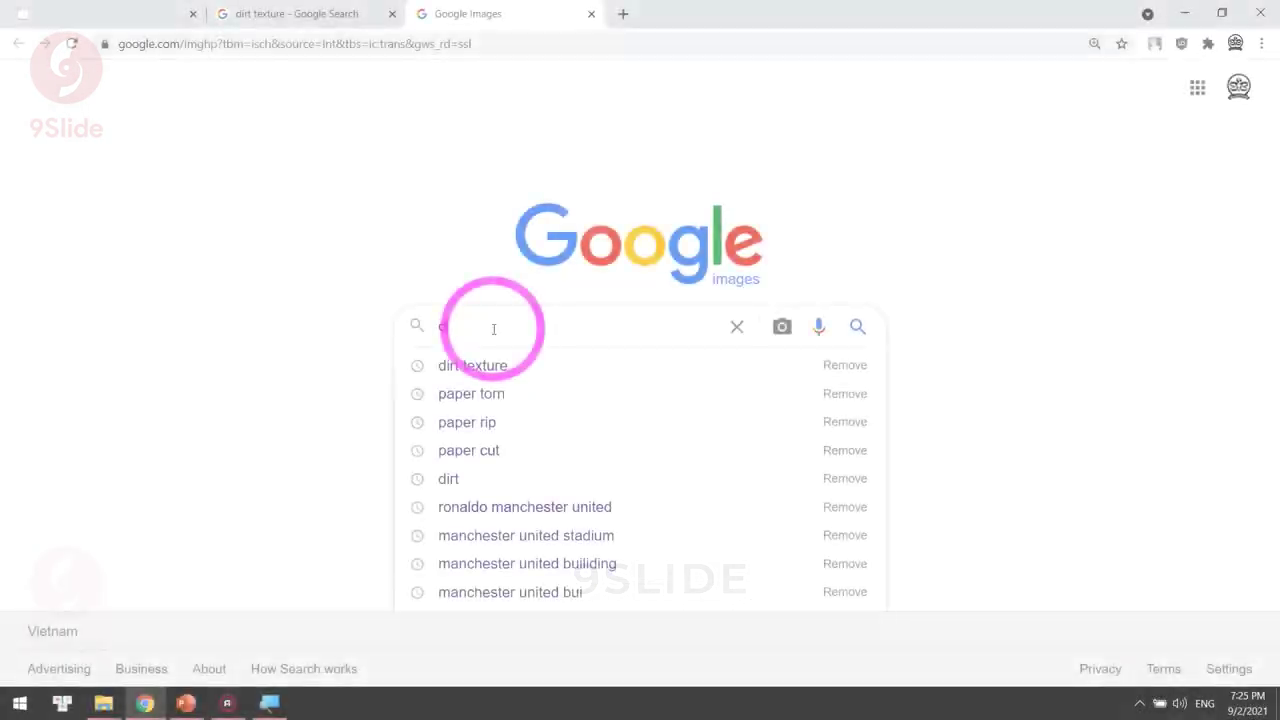
pyautogui.write('dirt')
pyautogui.click(473, 366)
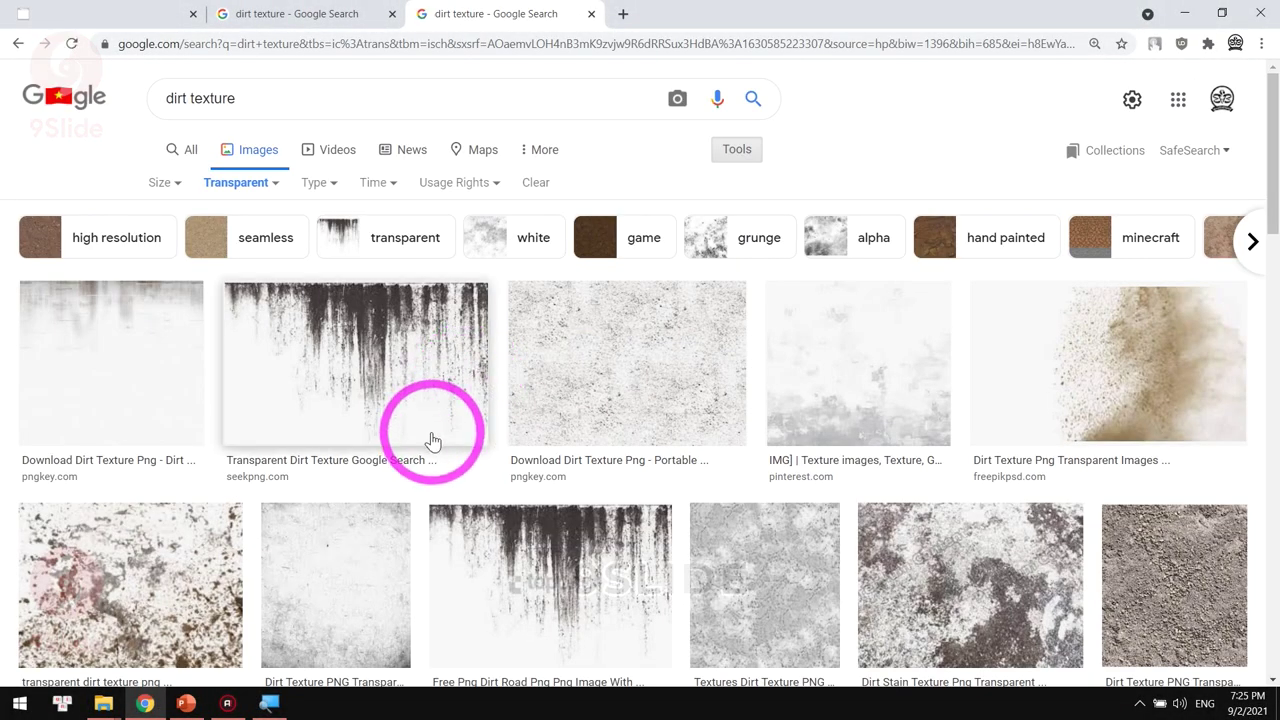
pyautogui.scroll(-1, 429, 423)
pyautogui.click(380, 517)
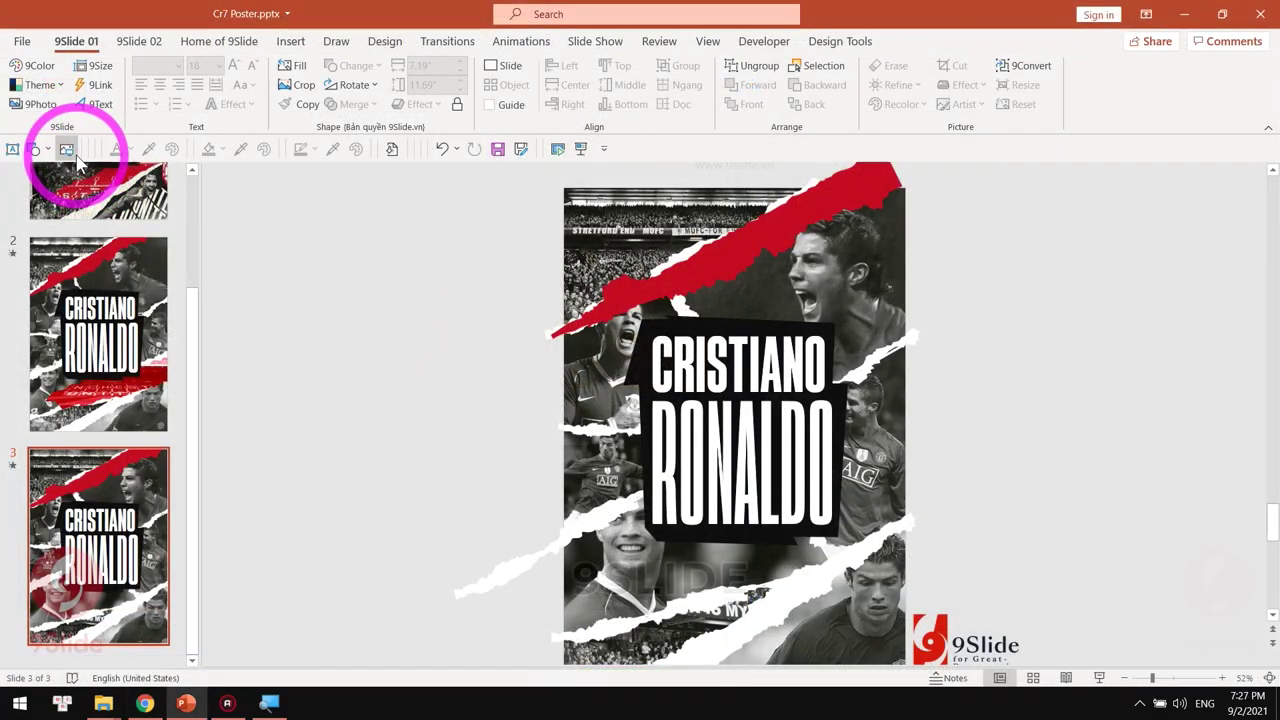
# - Insert Dirt.png and stretch it over the whole slide as a grunge overlay
pyautogui.click(76, 145)
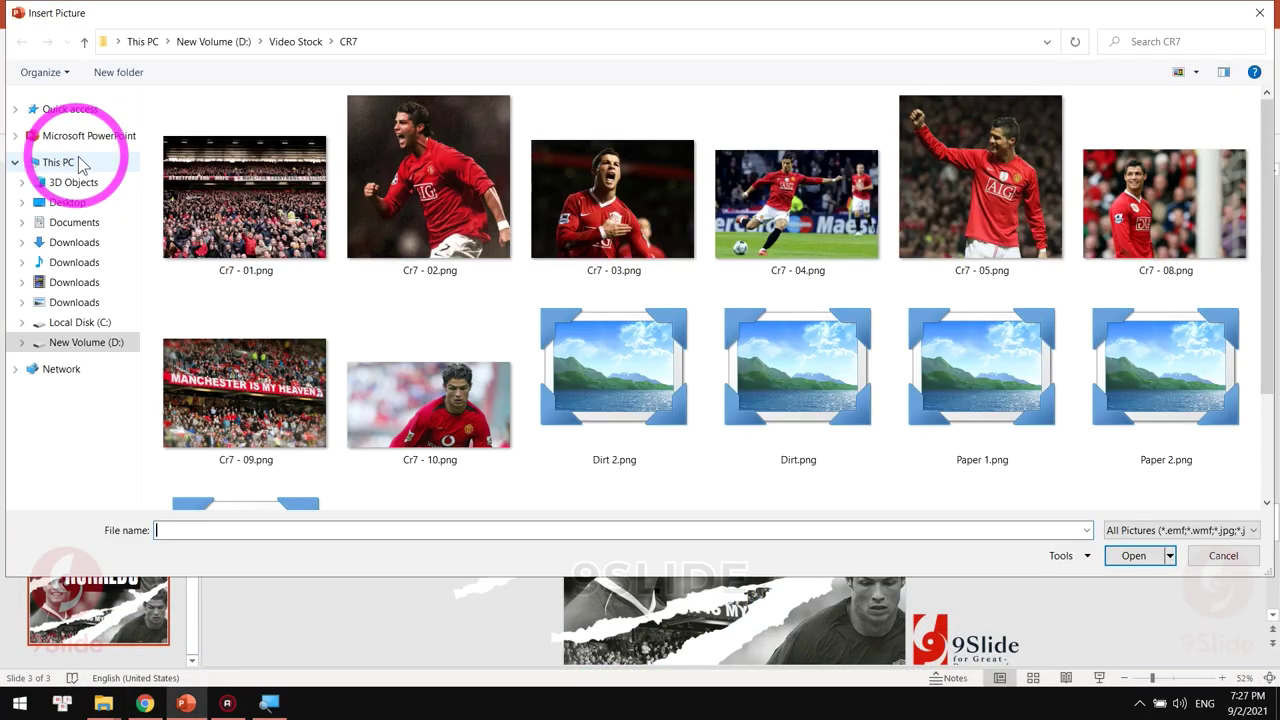
pyautogui.doubleClick(590, 362)
pyautogui.moveTo(910, 206); pyautogui.dragTo(915, 140)
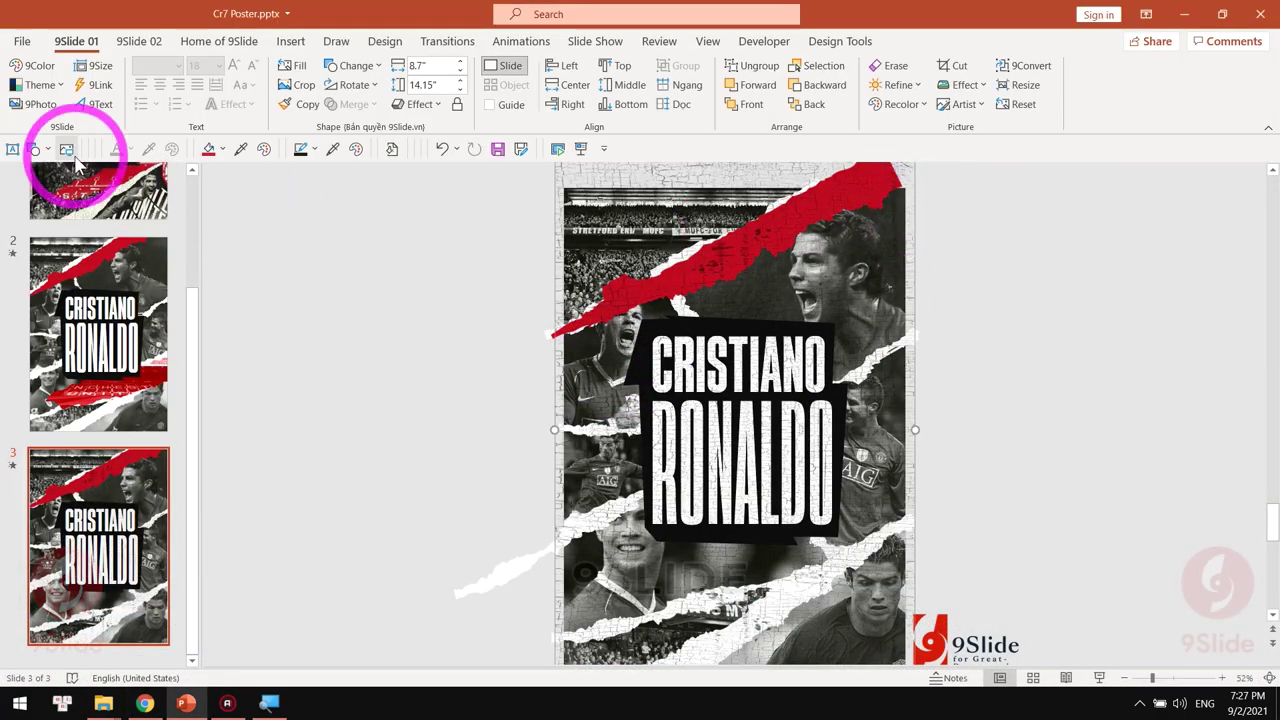
pyautogui.doubleClick(760, 371)
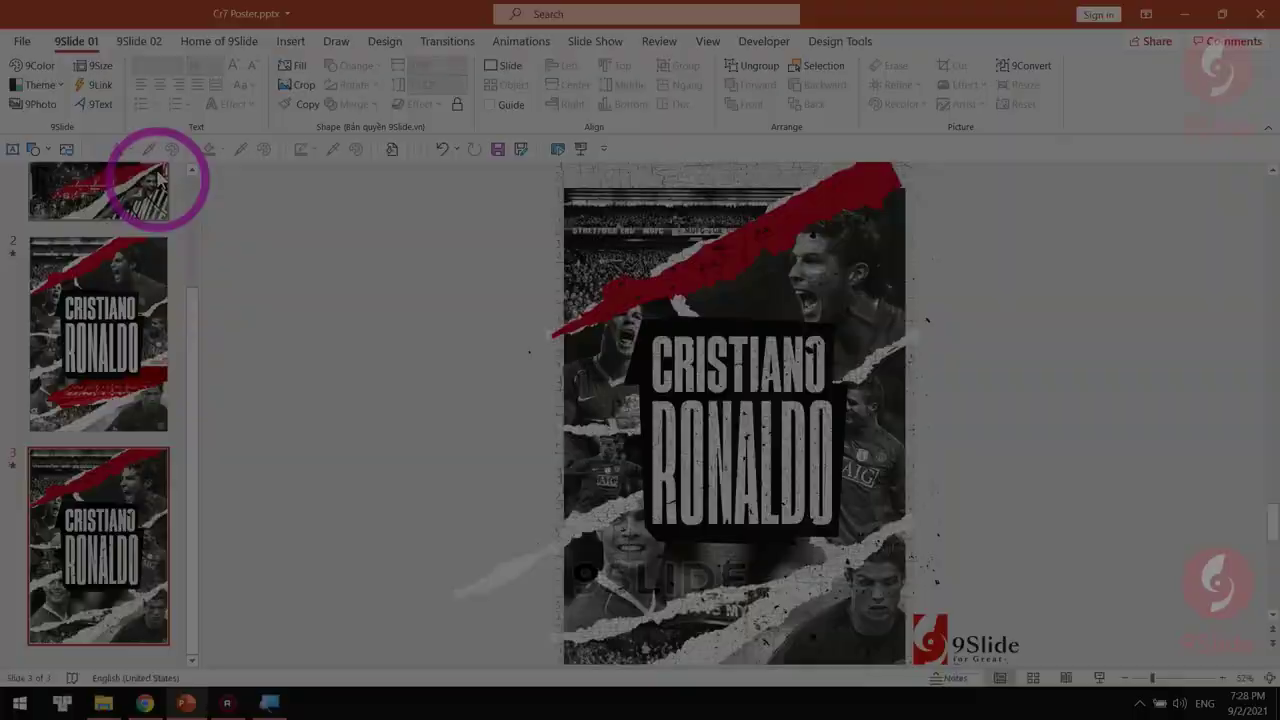
# - Export the current slide as a high-quality image through 9Size
pyautogui.click(100, 66)
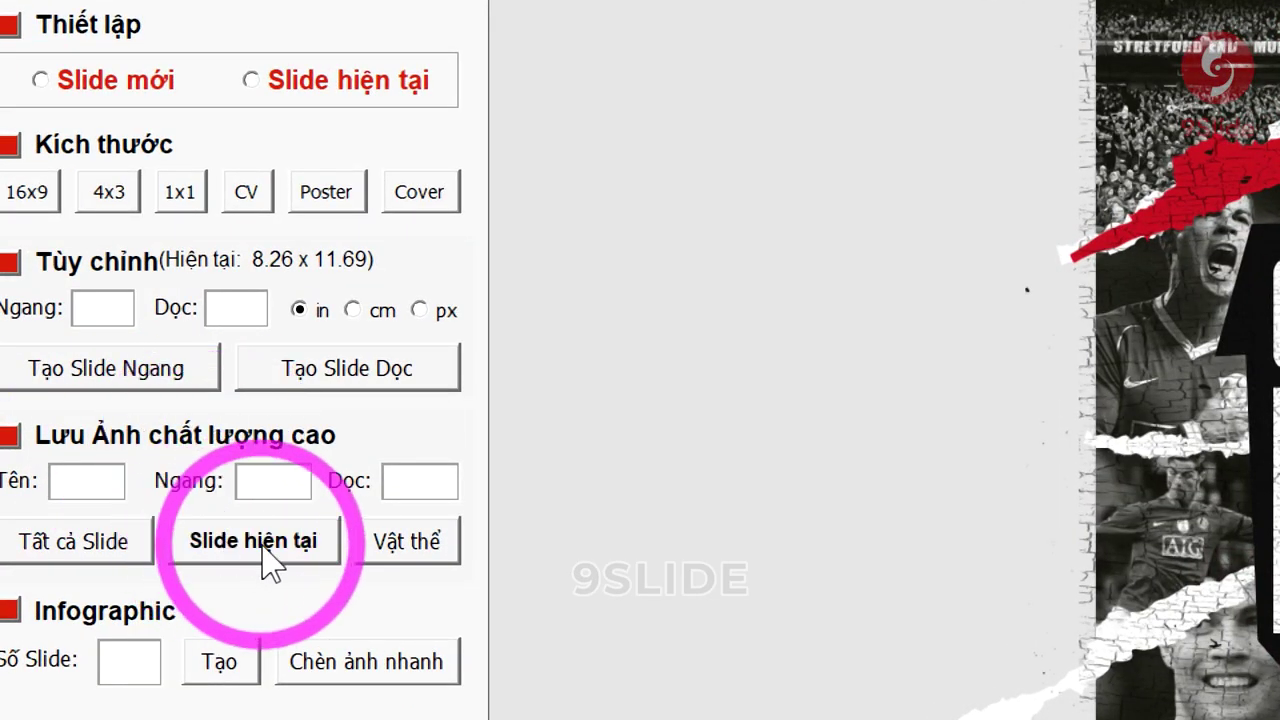
pyautogui.click(231, 452)
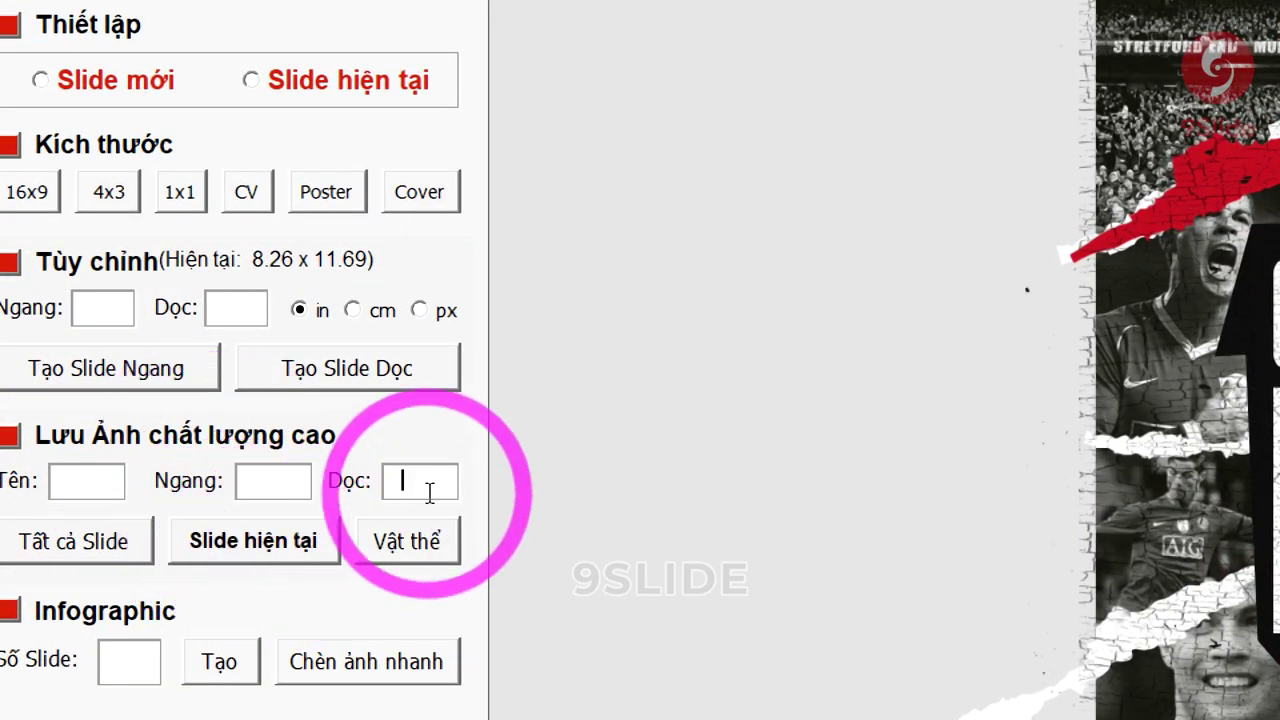
pyautogui.write('9999')
pyautogui.click(272, 552)
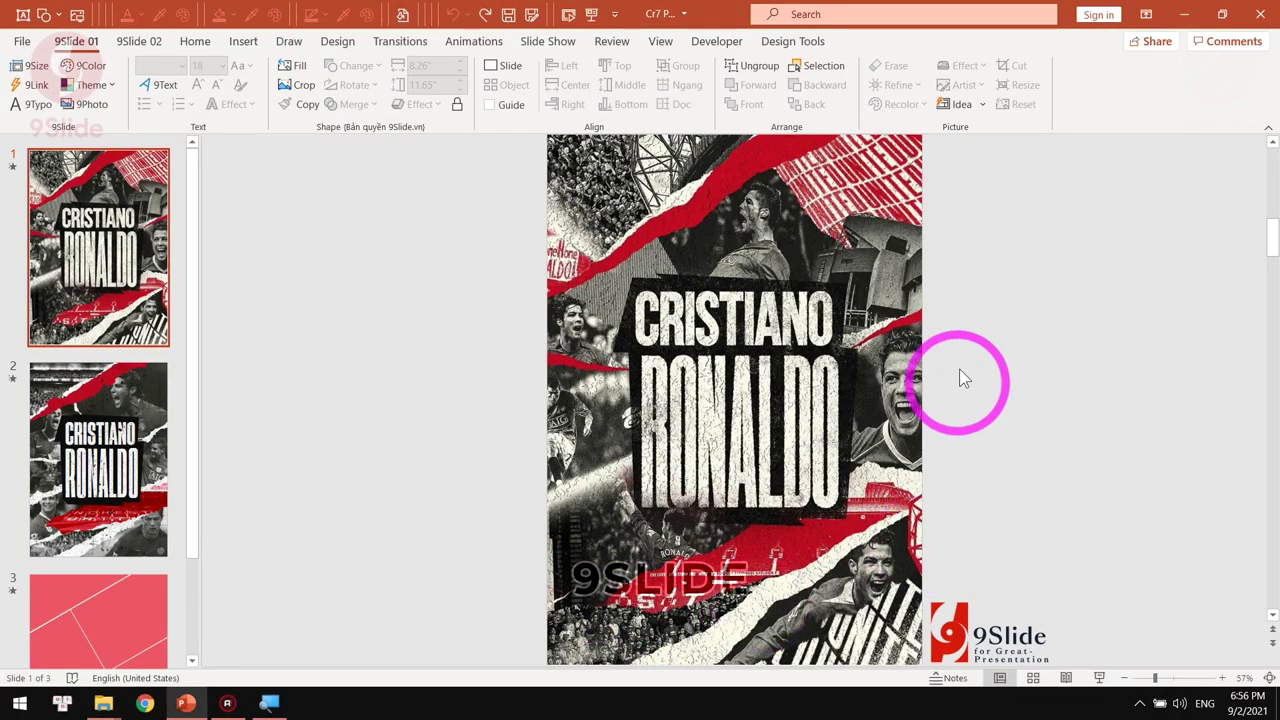
# - On slide 2, move six collage photos off the slide, including the stadium and AIG shirt shots
pyautogui.scroll(-2, 335, 485)
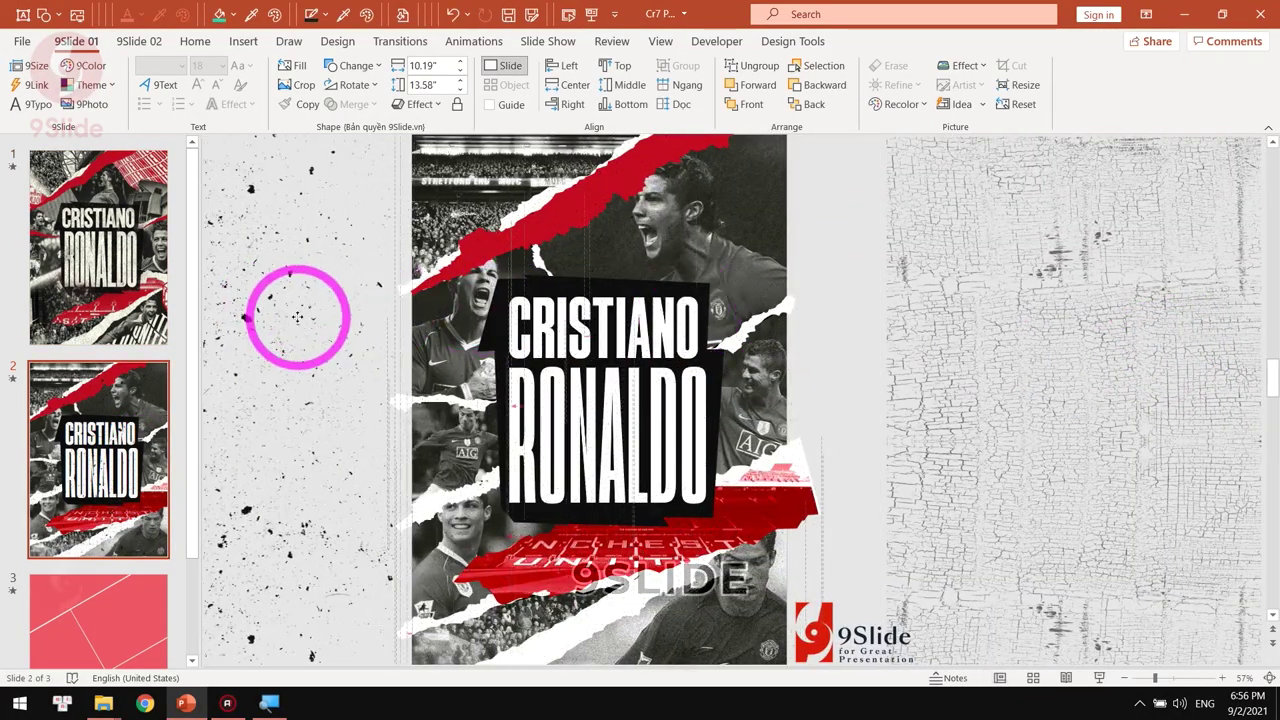
pyautogui.click(289, 309)
pyautogui.moveTo(726, 236); pyautogui.dragTo(943, 171)
pyautogui.moveTo(793, 403); pyautogui.dragTo(943, 408)
pyautogui.moveTo(718, 601); pyautogui.dragTo(851, 606)
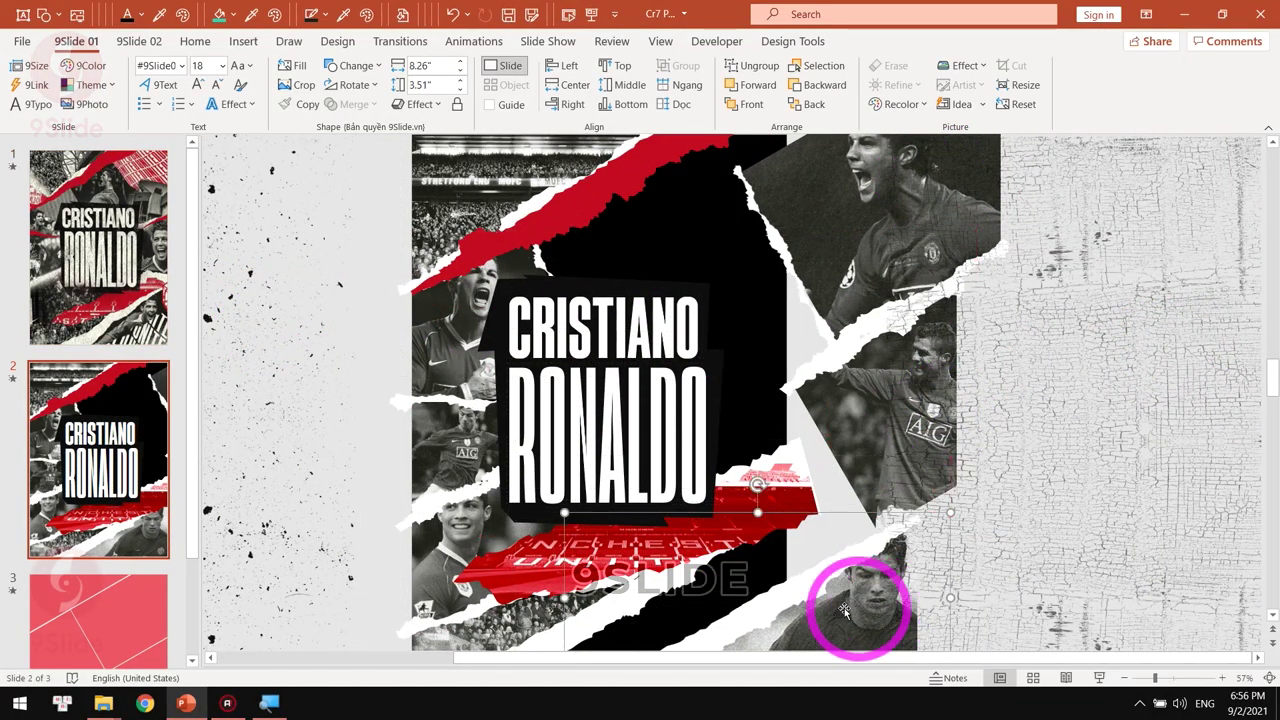
pyautogui.moveTo(449, 540); pyautogui.dragTo(224, 595)
pyautogui.moveTo(472, 292); pyautogui.dragTo(298, 294)
pyautogui.moveTo(488, 333); pyautogui.dragTo(309, 343)
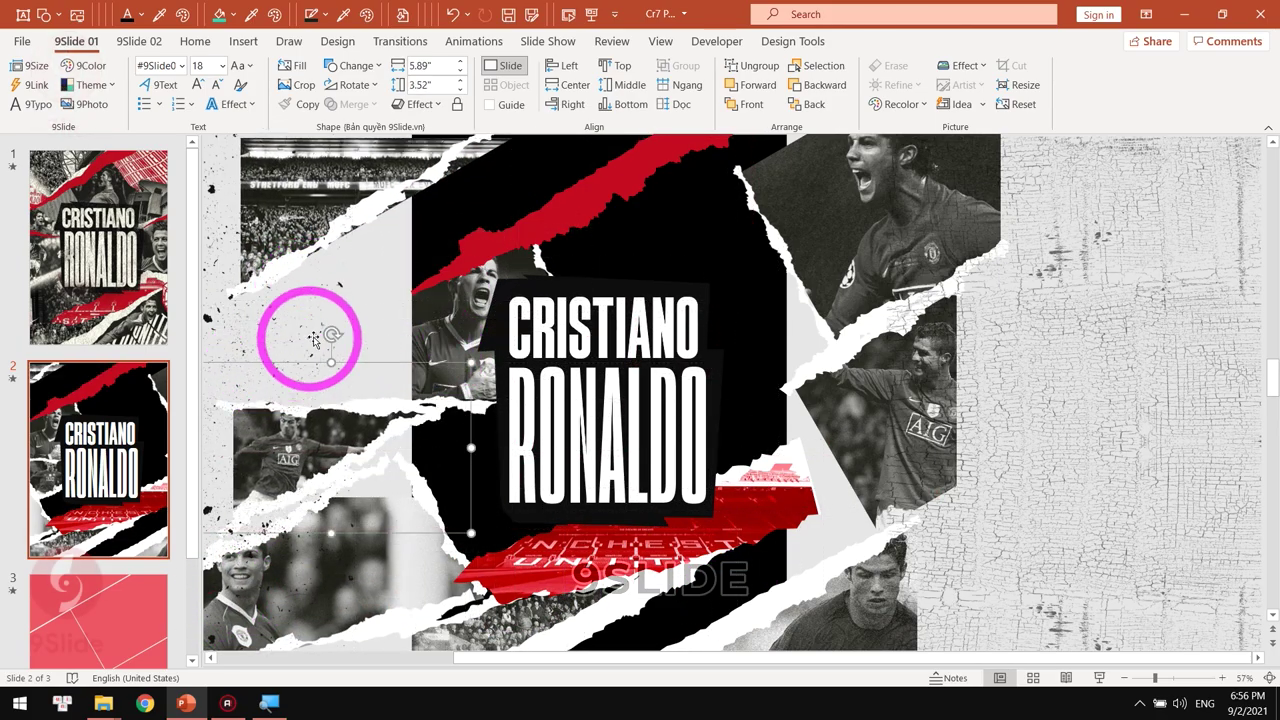